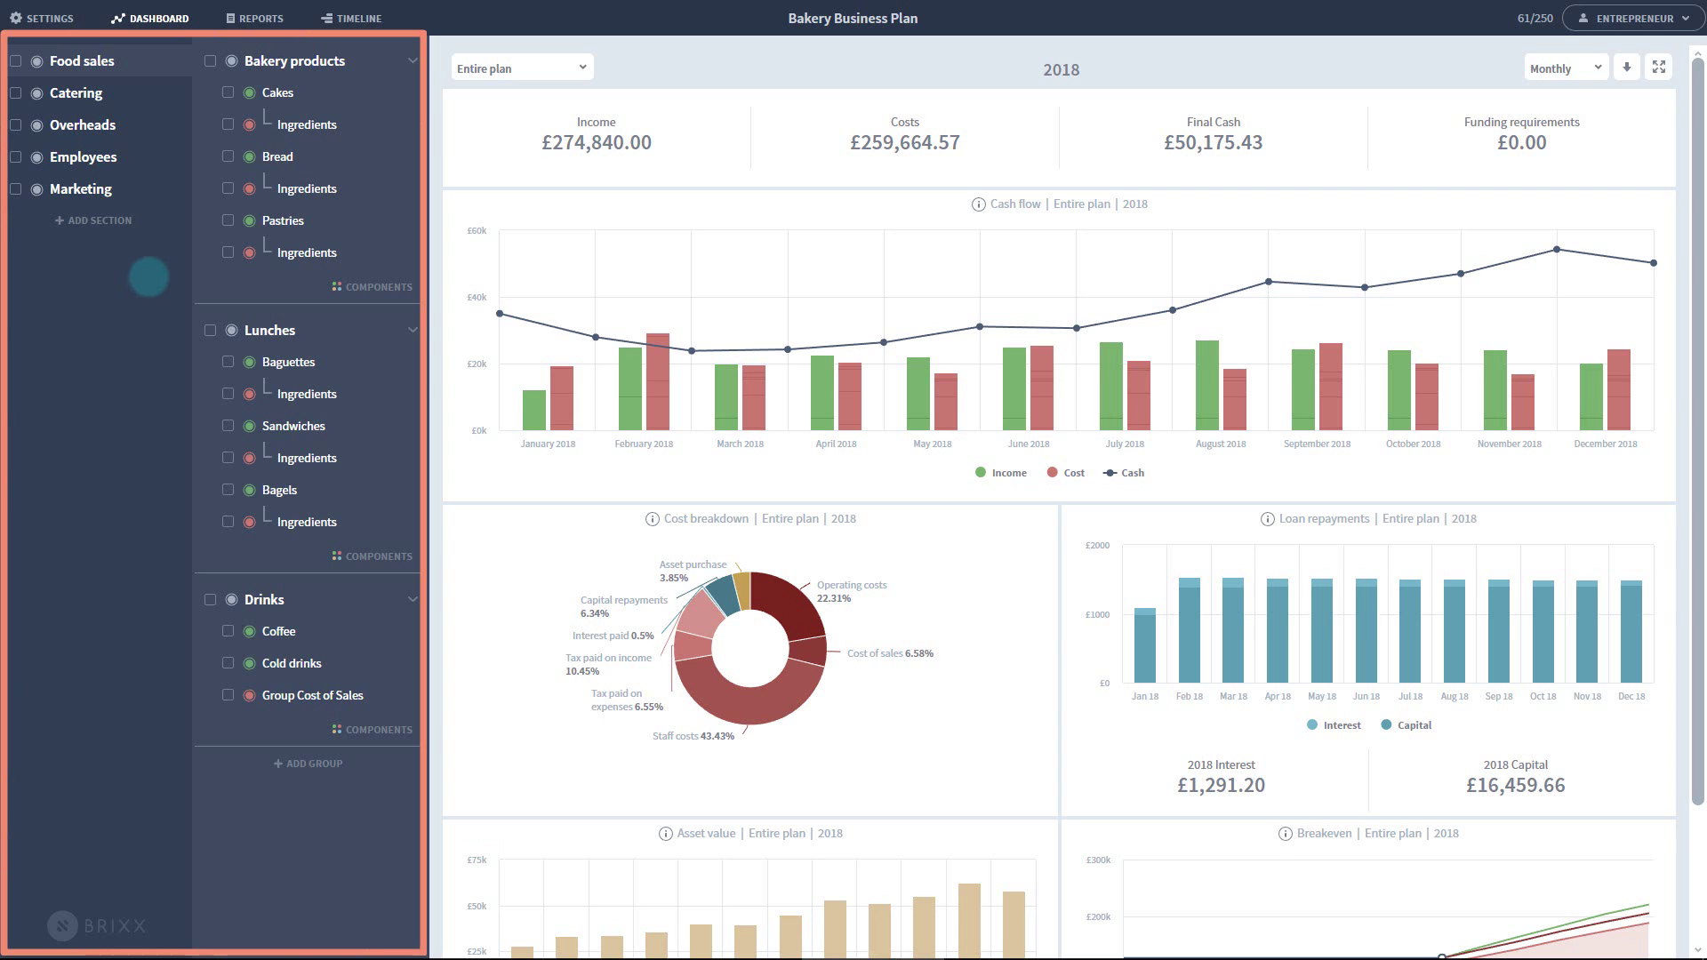
- Browse the Catering, Overheads, Employees and Marketing groups, then return to Food sales
{"action": "left_click", "coordinate": [141, 84]}
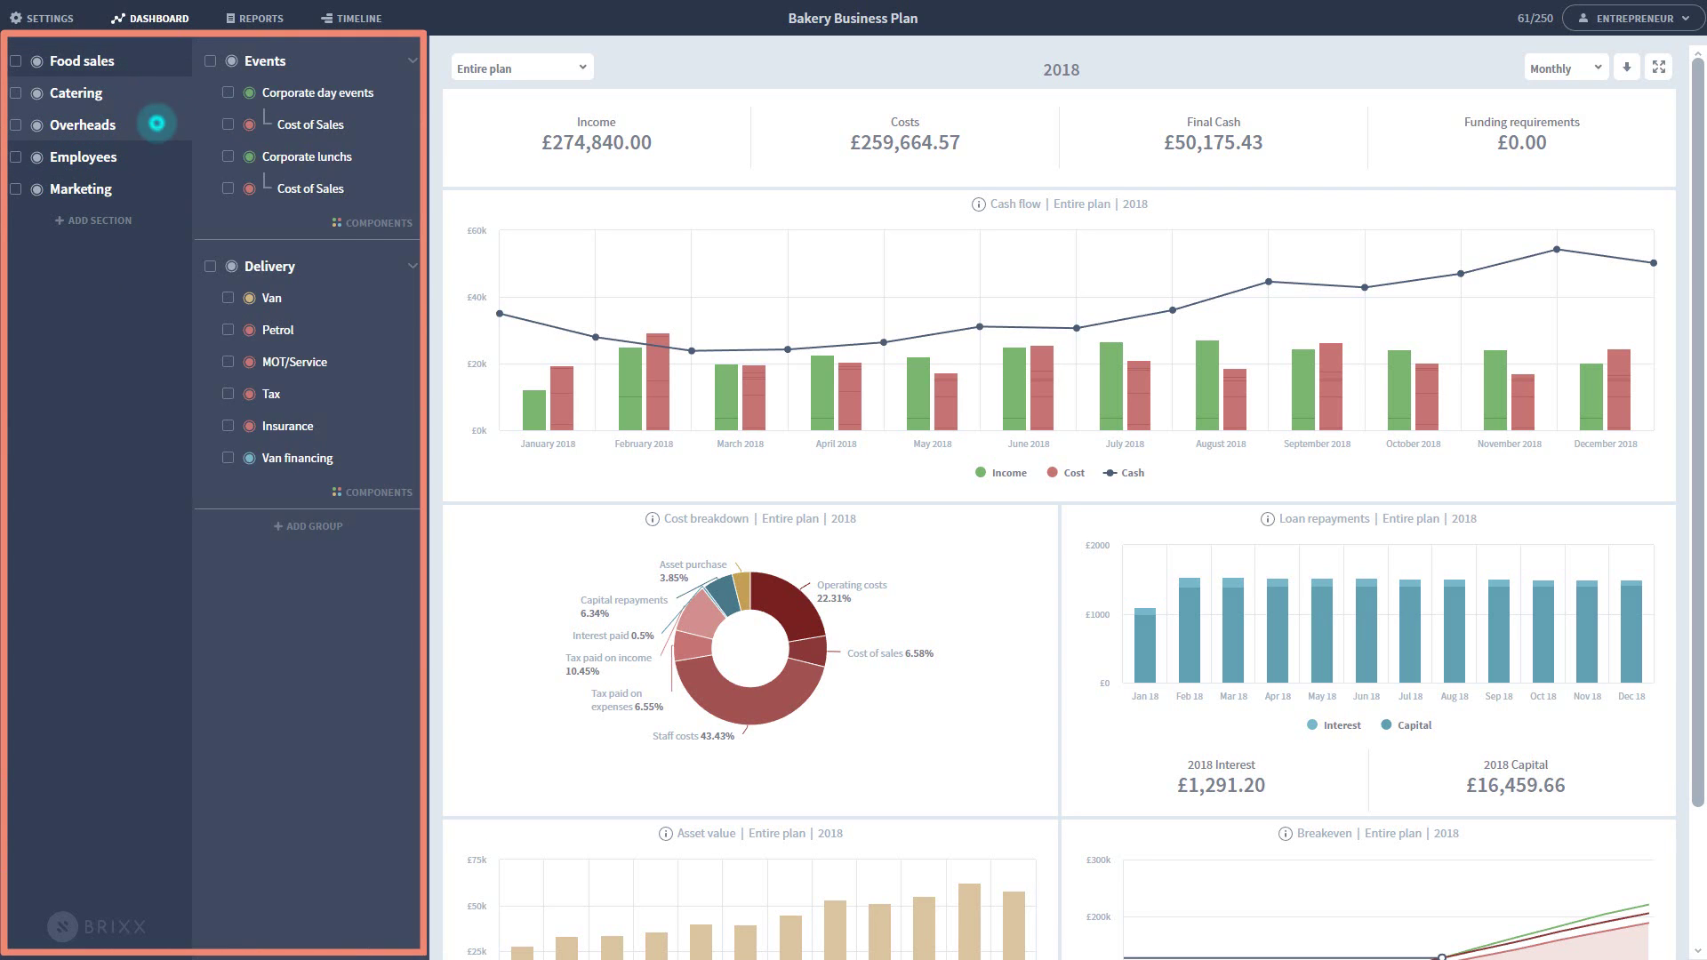
{"action": "left_click", "coordinate": [157, 123]}
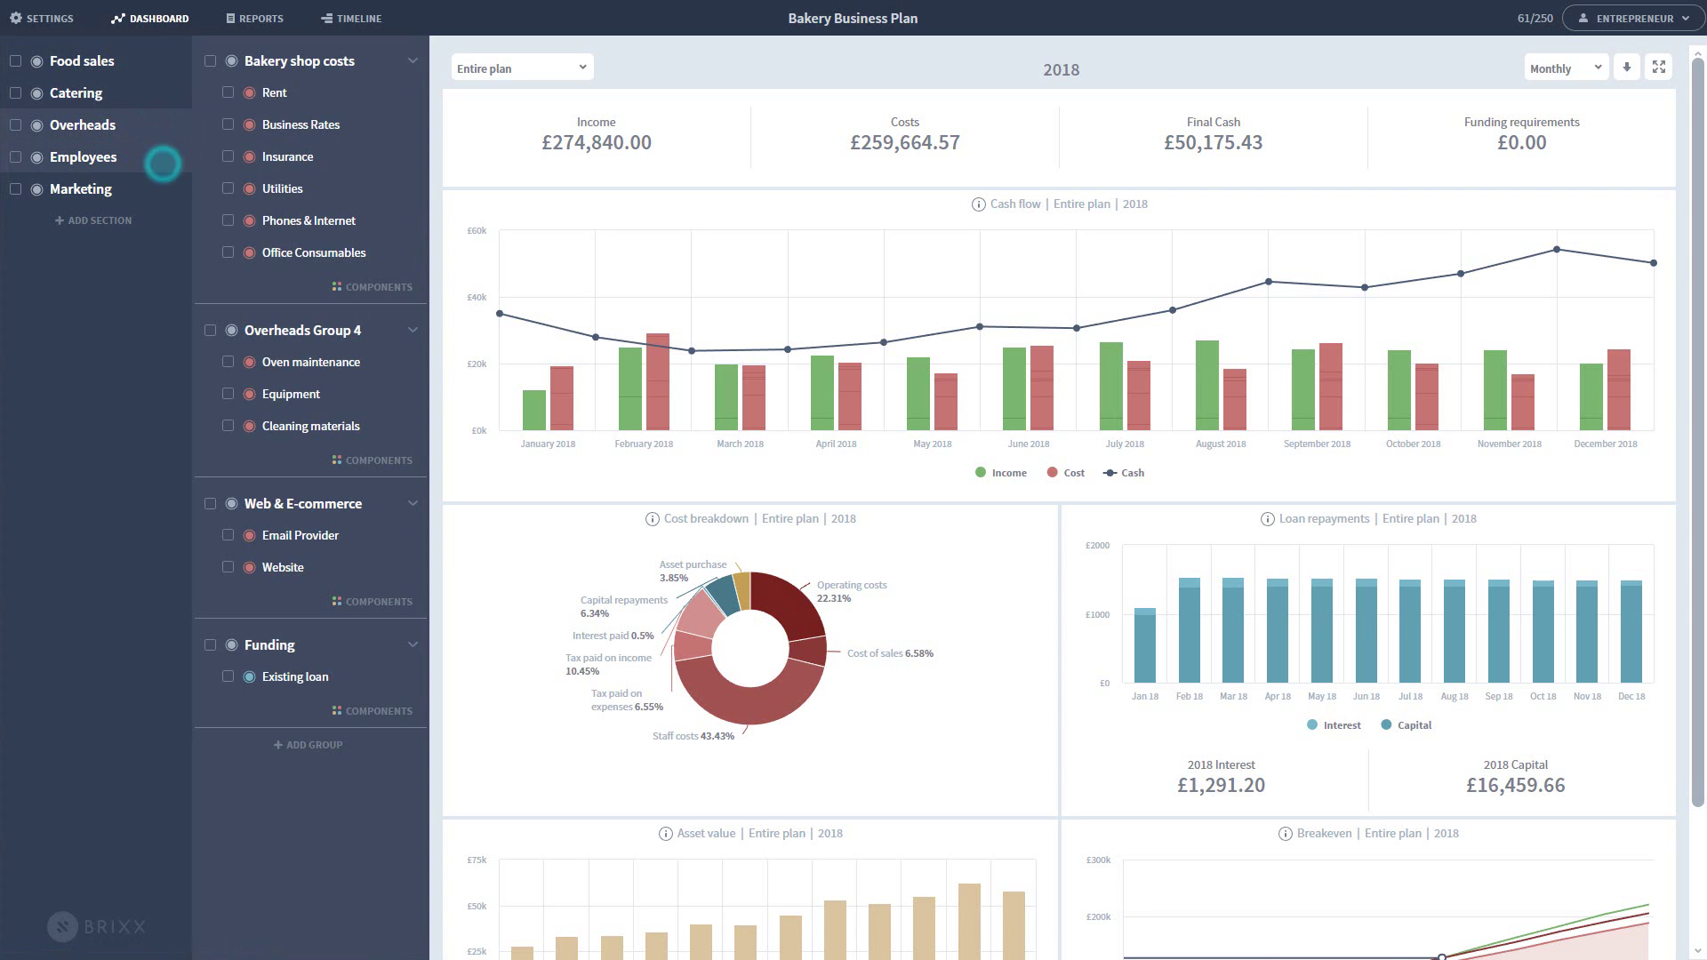
{"action": "left_click", "coordinate": [160, 158]}
{"action": "left_click", "coordinate": [163, 182]}
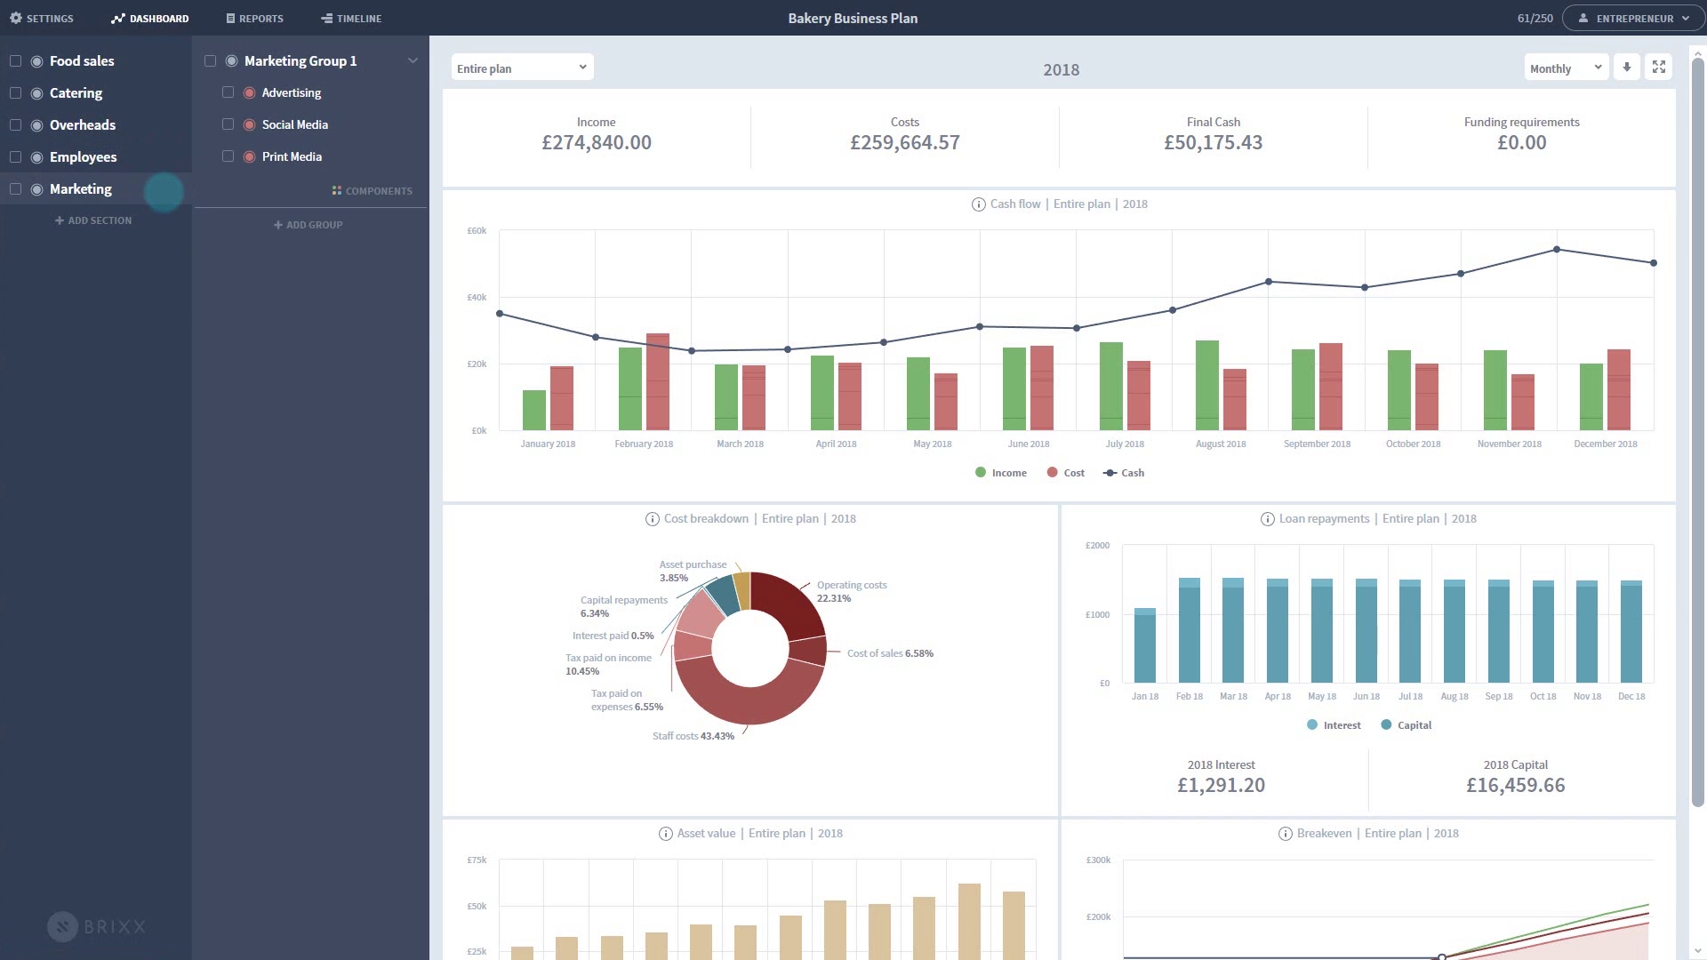
{"action": "left_click", "coordinate": [142, 60]}
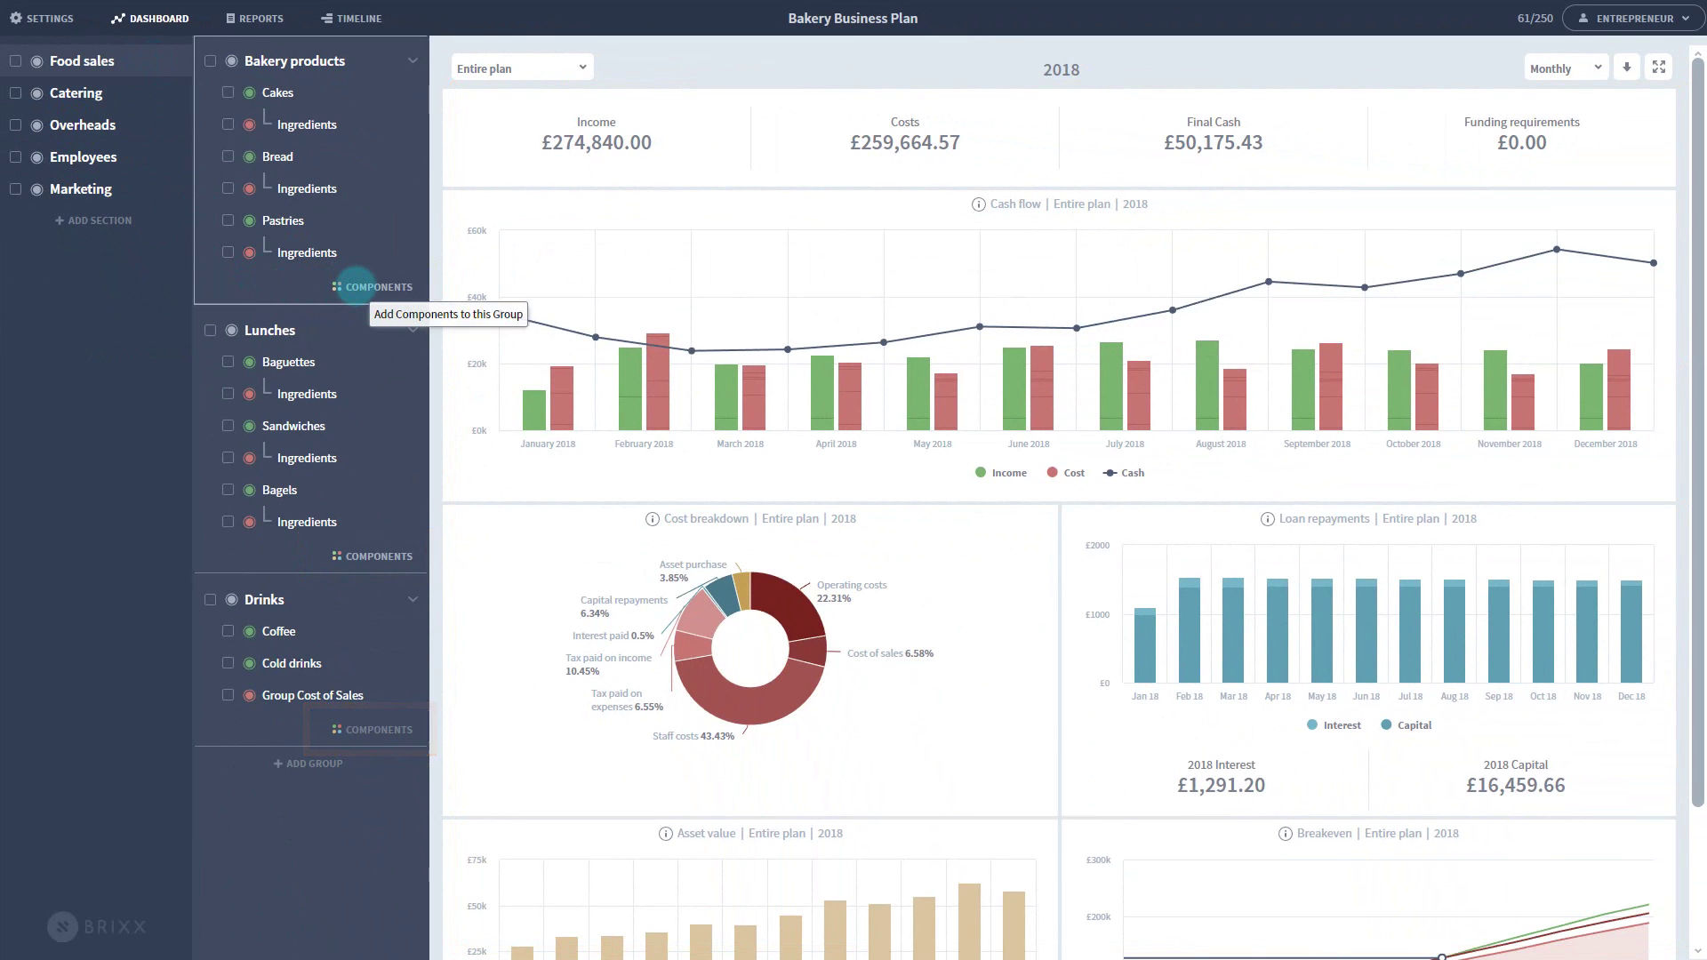
- Add a new income component named 'Sweet breads' under Bakery products
{"action": "left_click", "coordinate": [355, 285]}
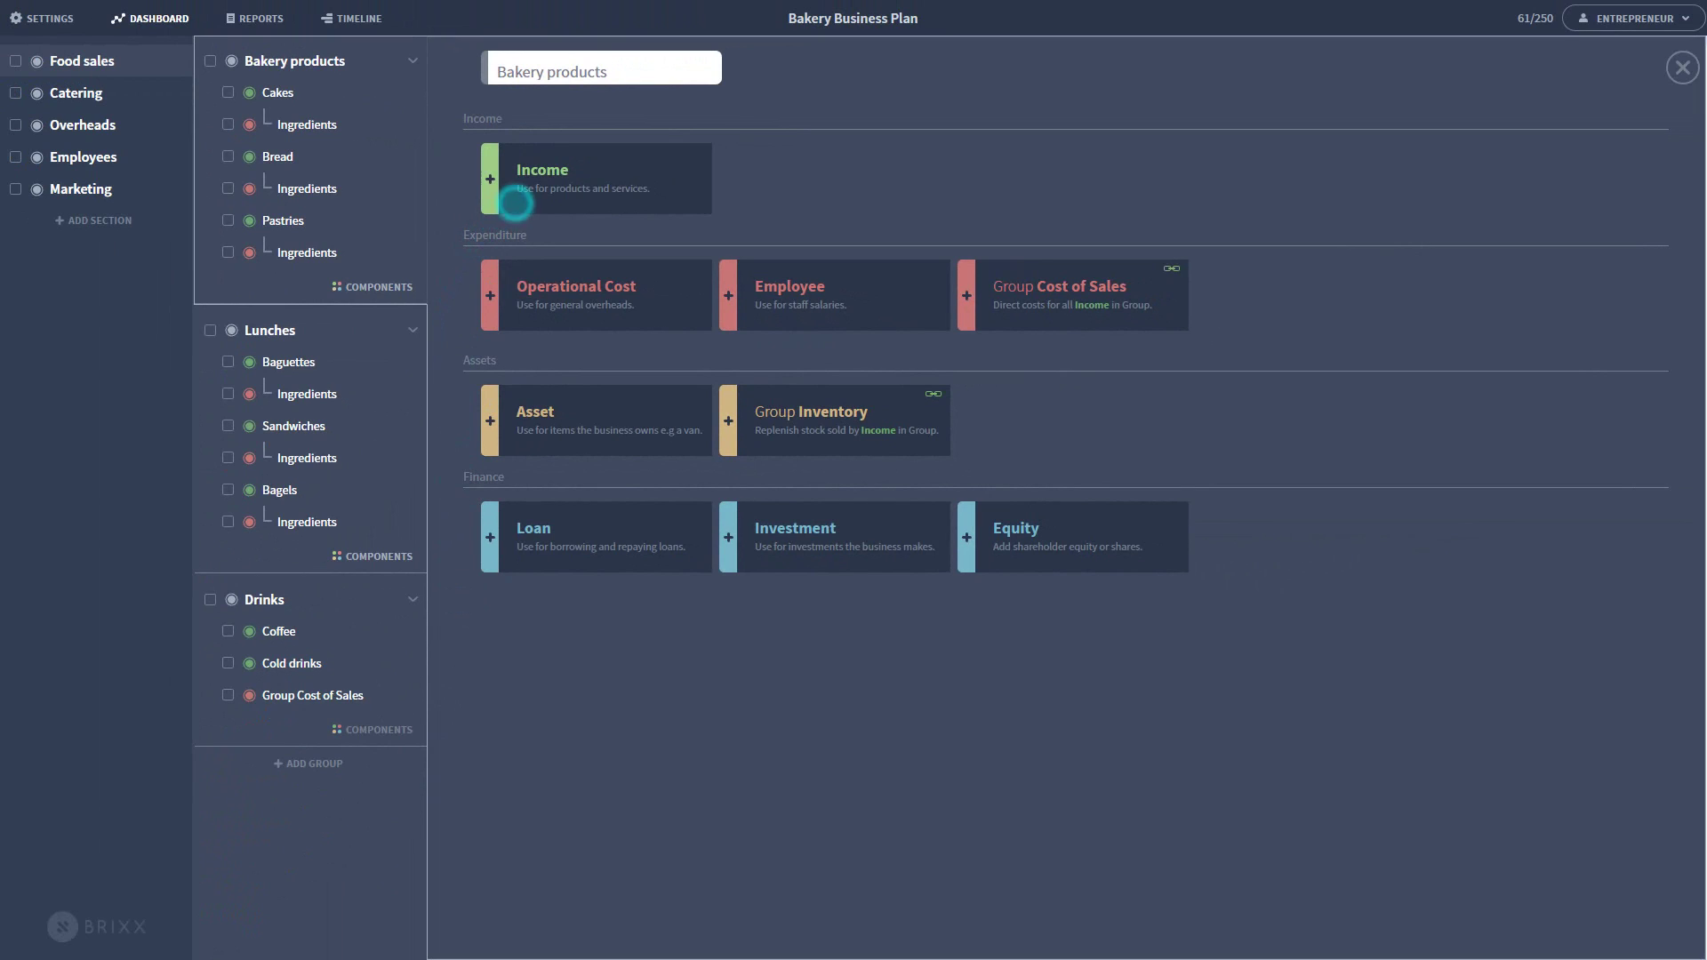
{"action": "left_click", "coordinate": [515, 203]}
{"action": "type", "text": "Sweet breads"}
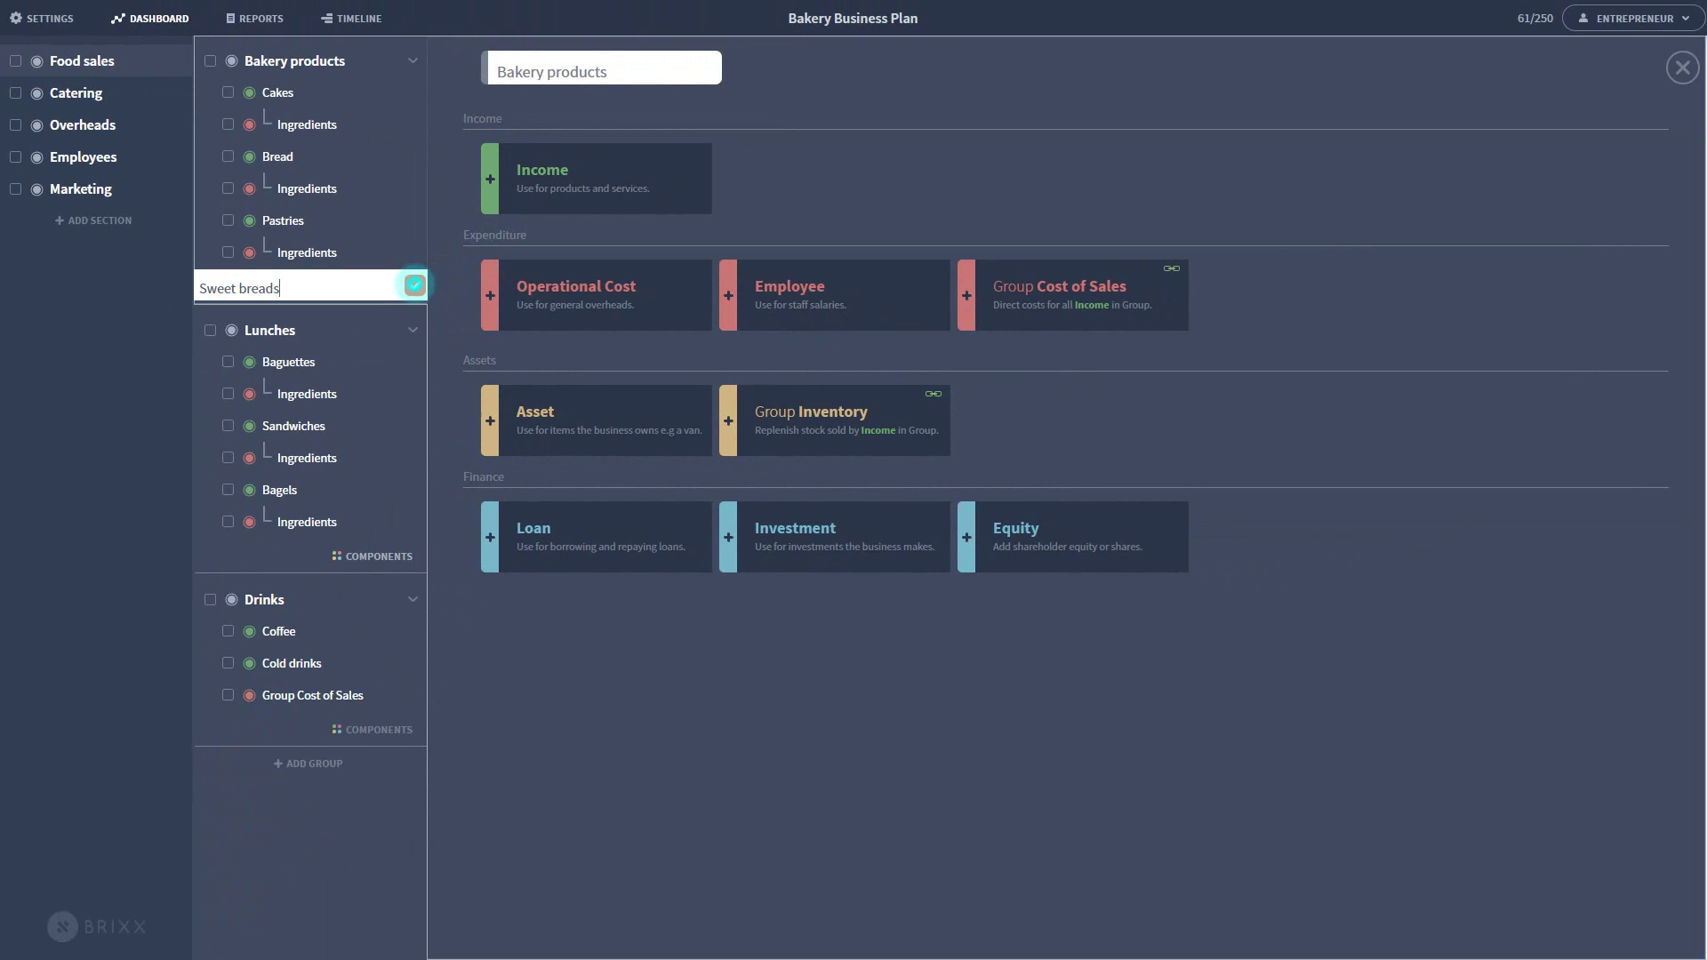
{"action": "left_click", "coordinate": [415, 285]}
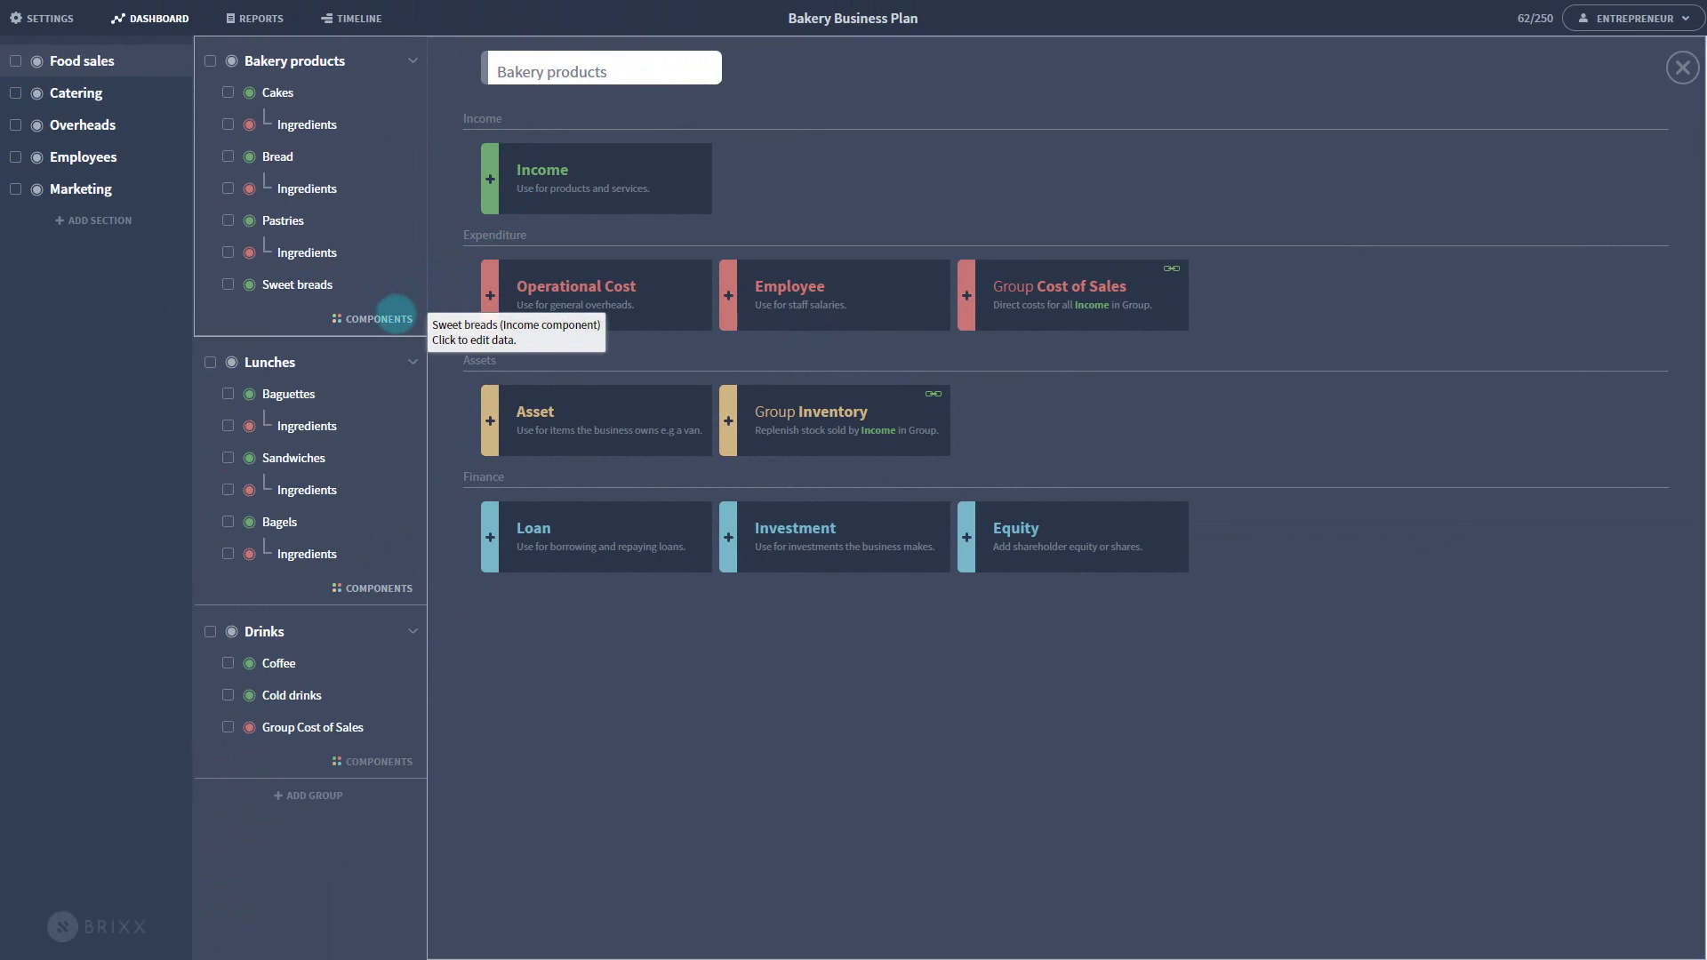
{"action": "left_click", "coordinate": [395, 318]}
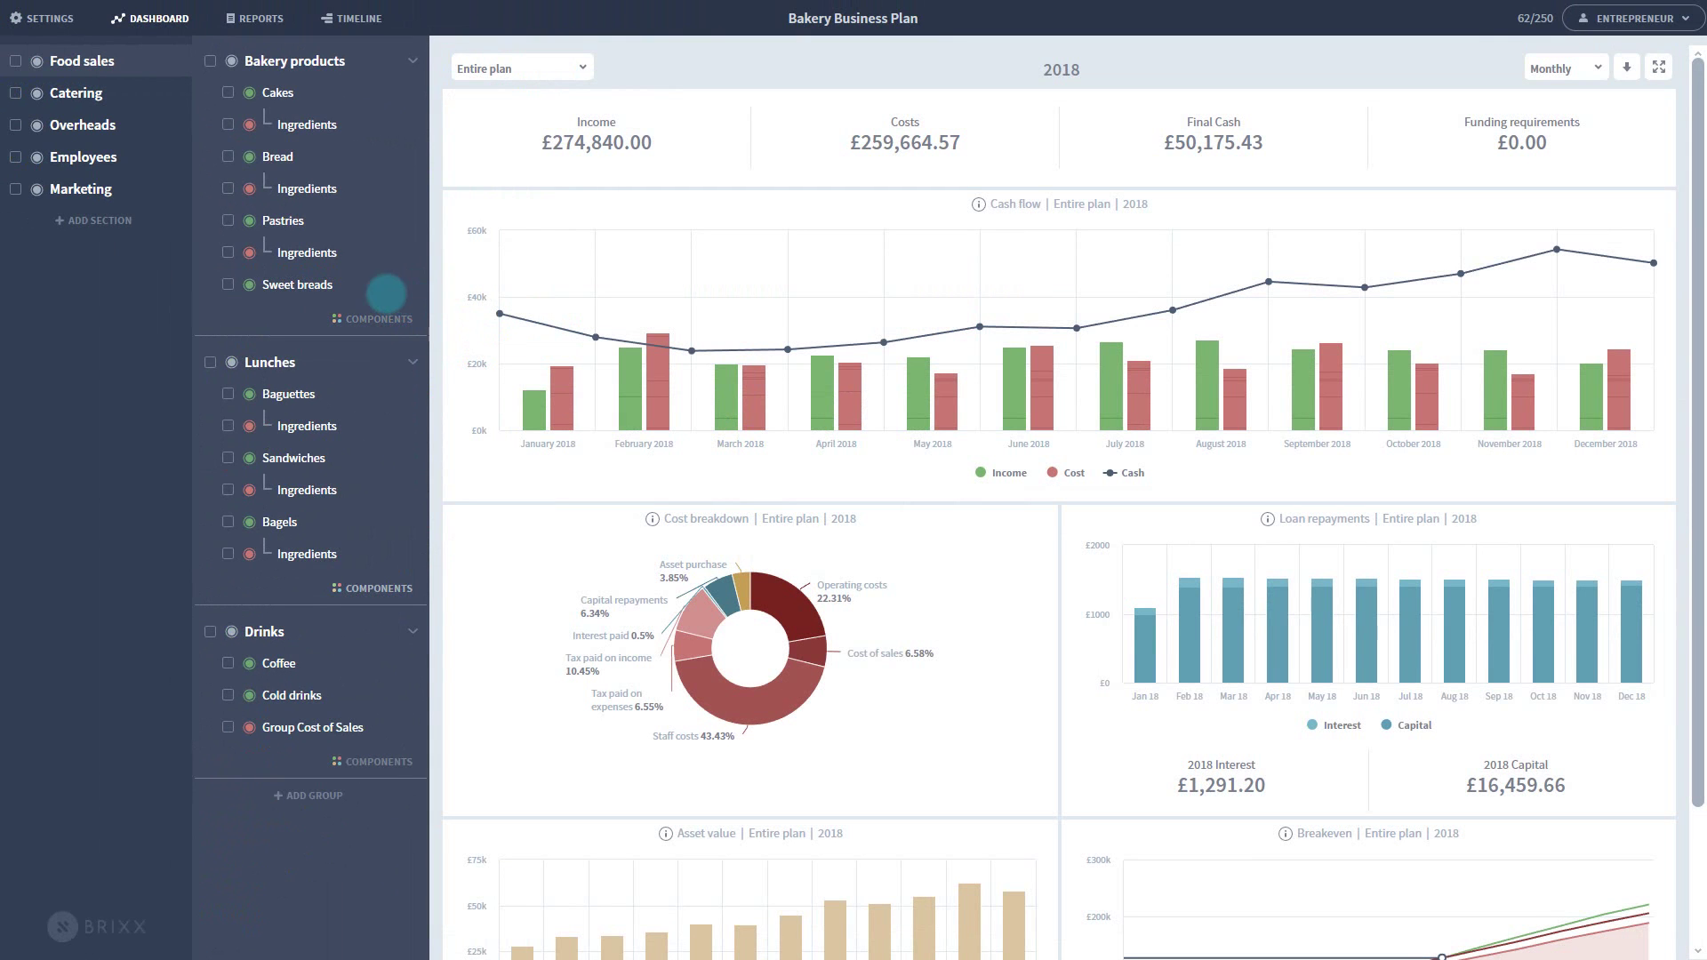
- Give Sweet breads a monthly income amount of 1000, check the amount help, and save
{"action": "left_click", "coordinate": [365, 288]}
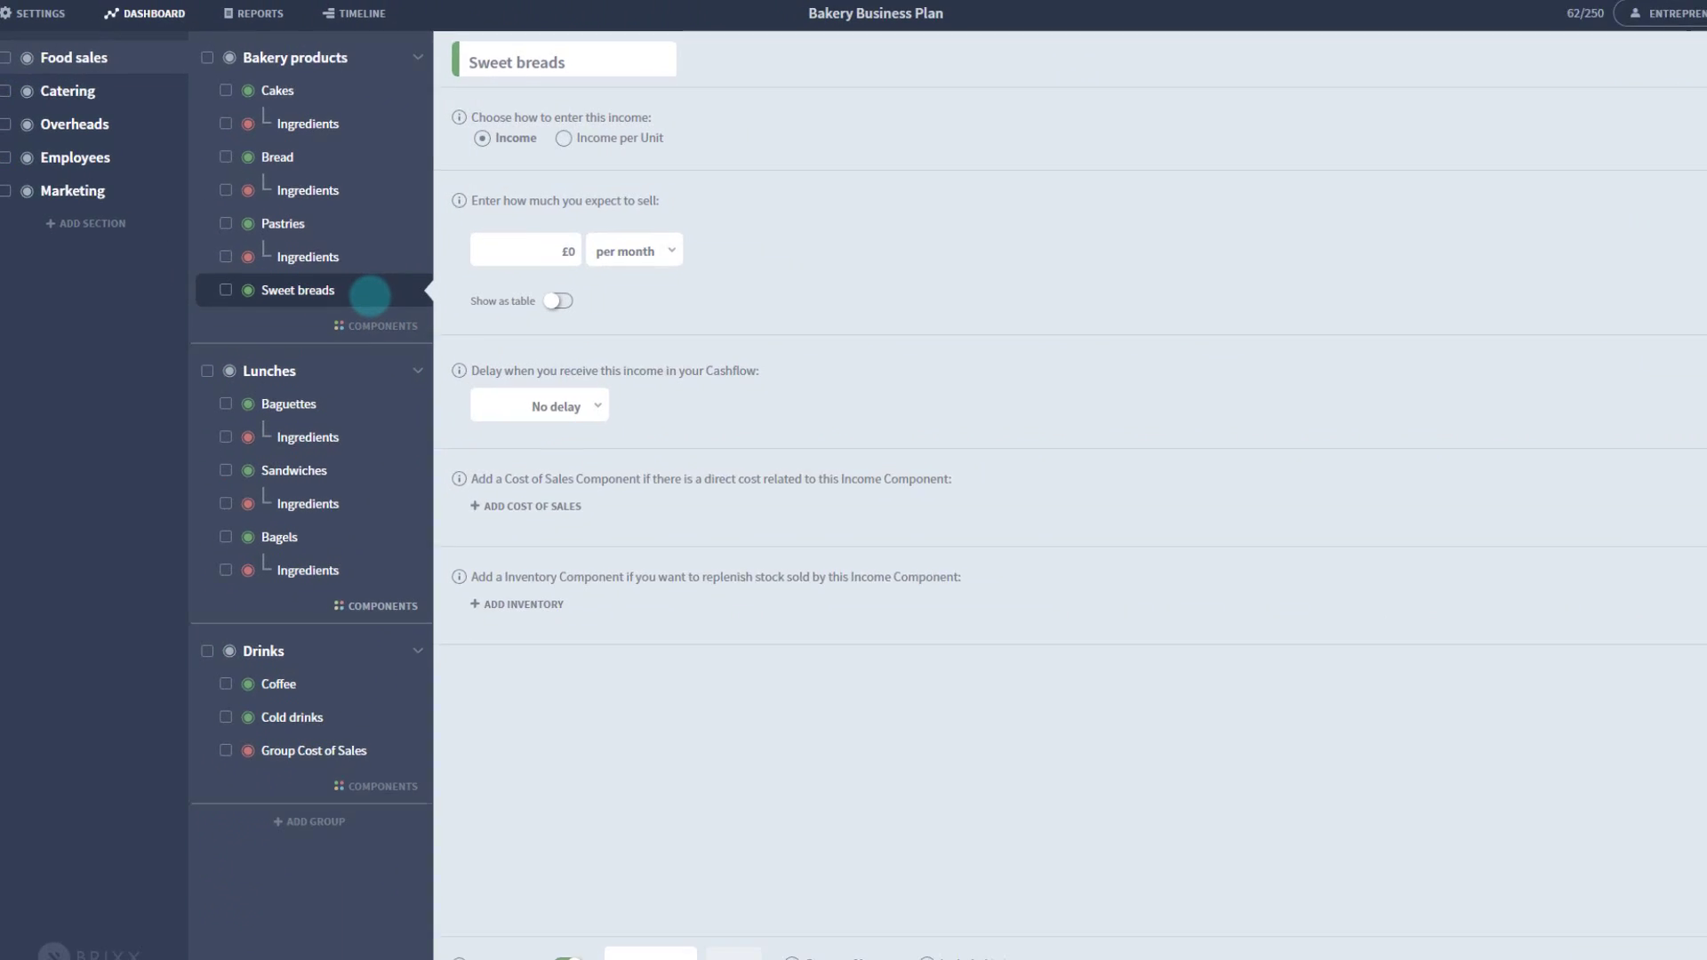
{"action": "left_click", "coordinate": [627, 279]}
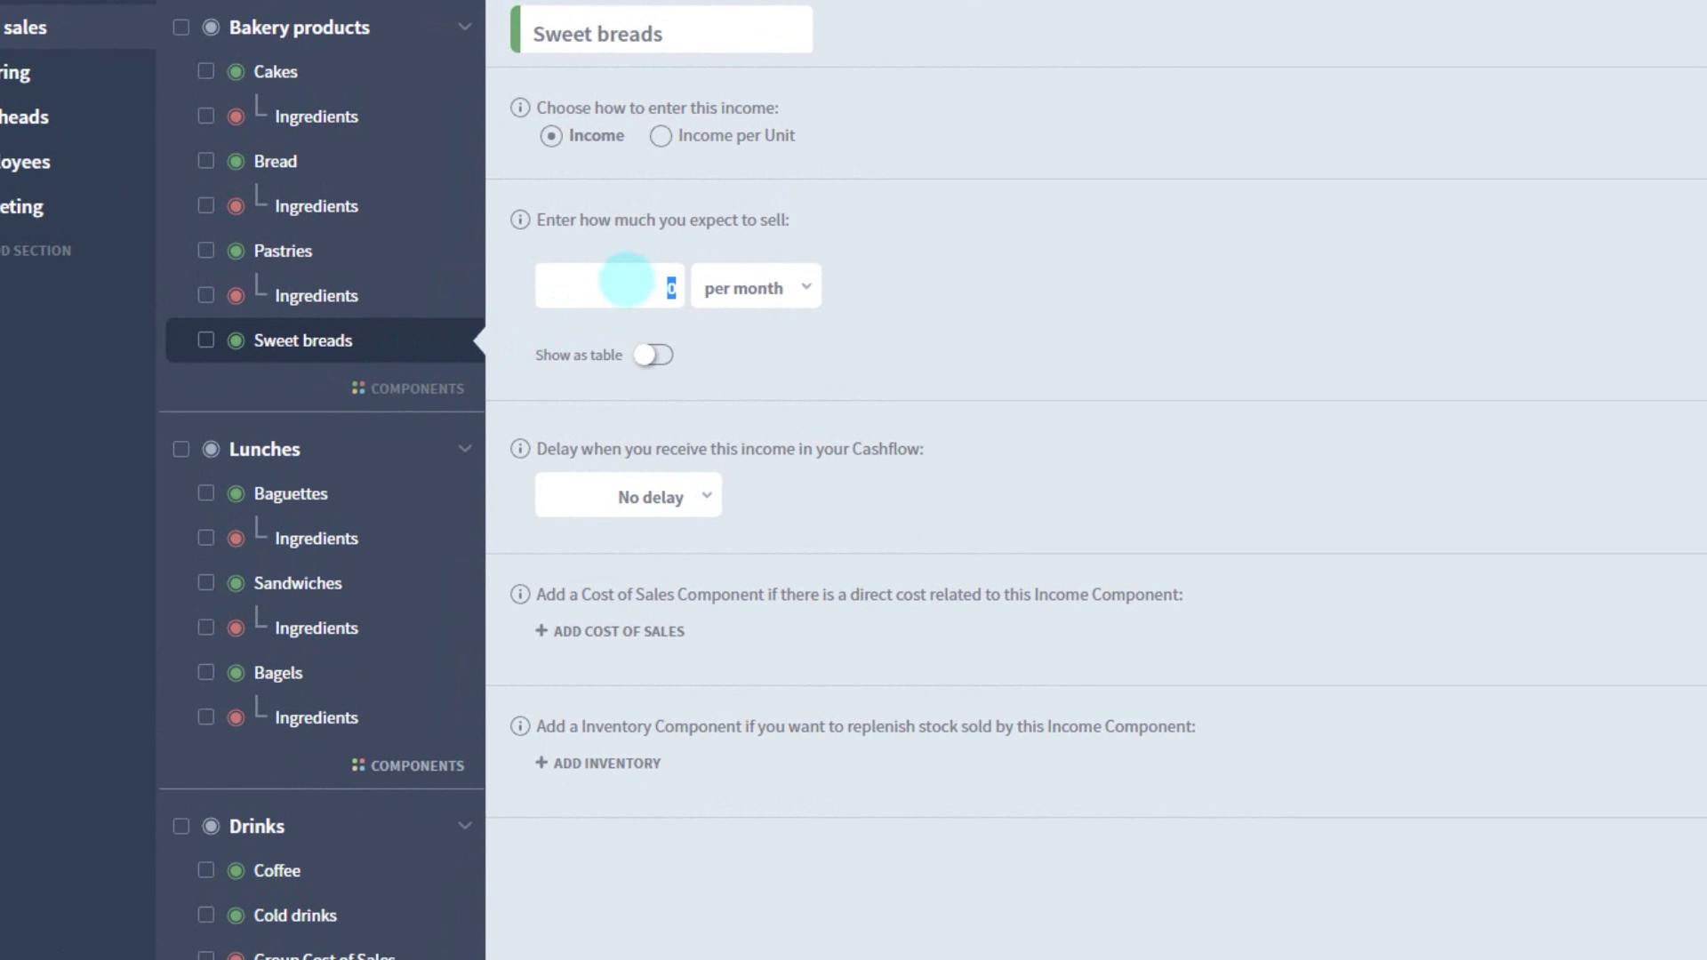
{"action": "type", "text": "1000"}
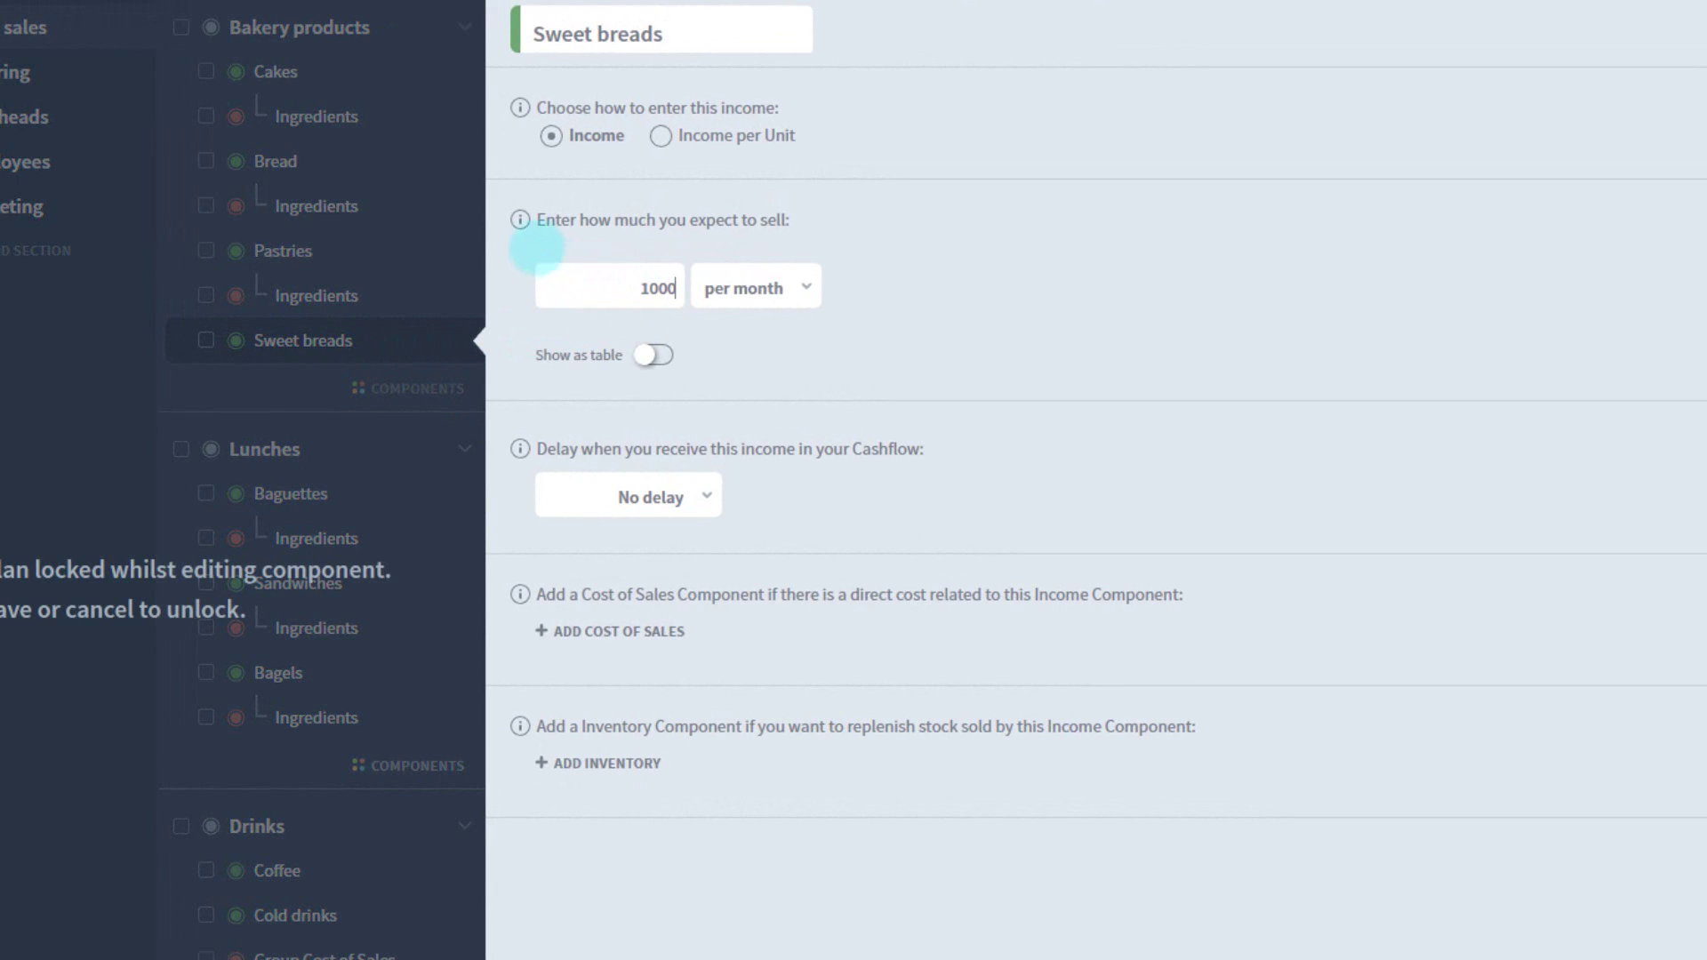
{"action": "left_click", "coordinate": [520, 220]}
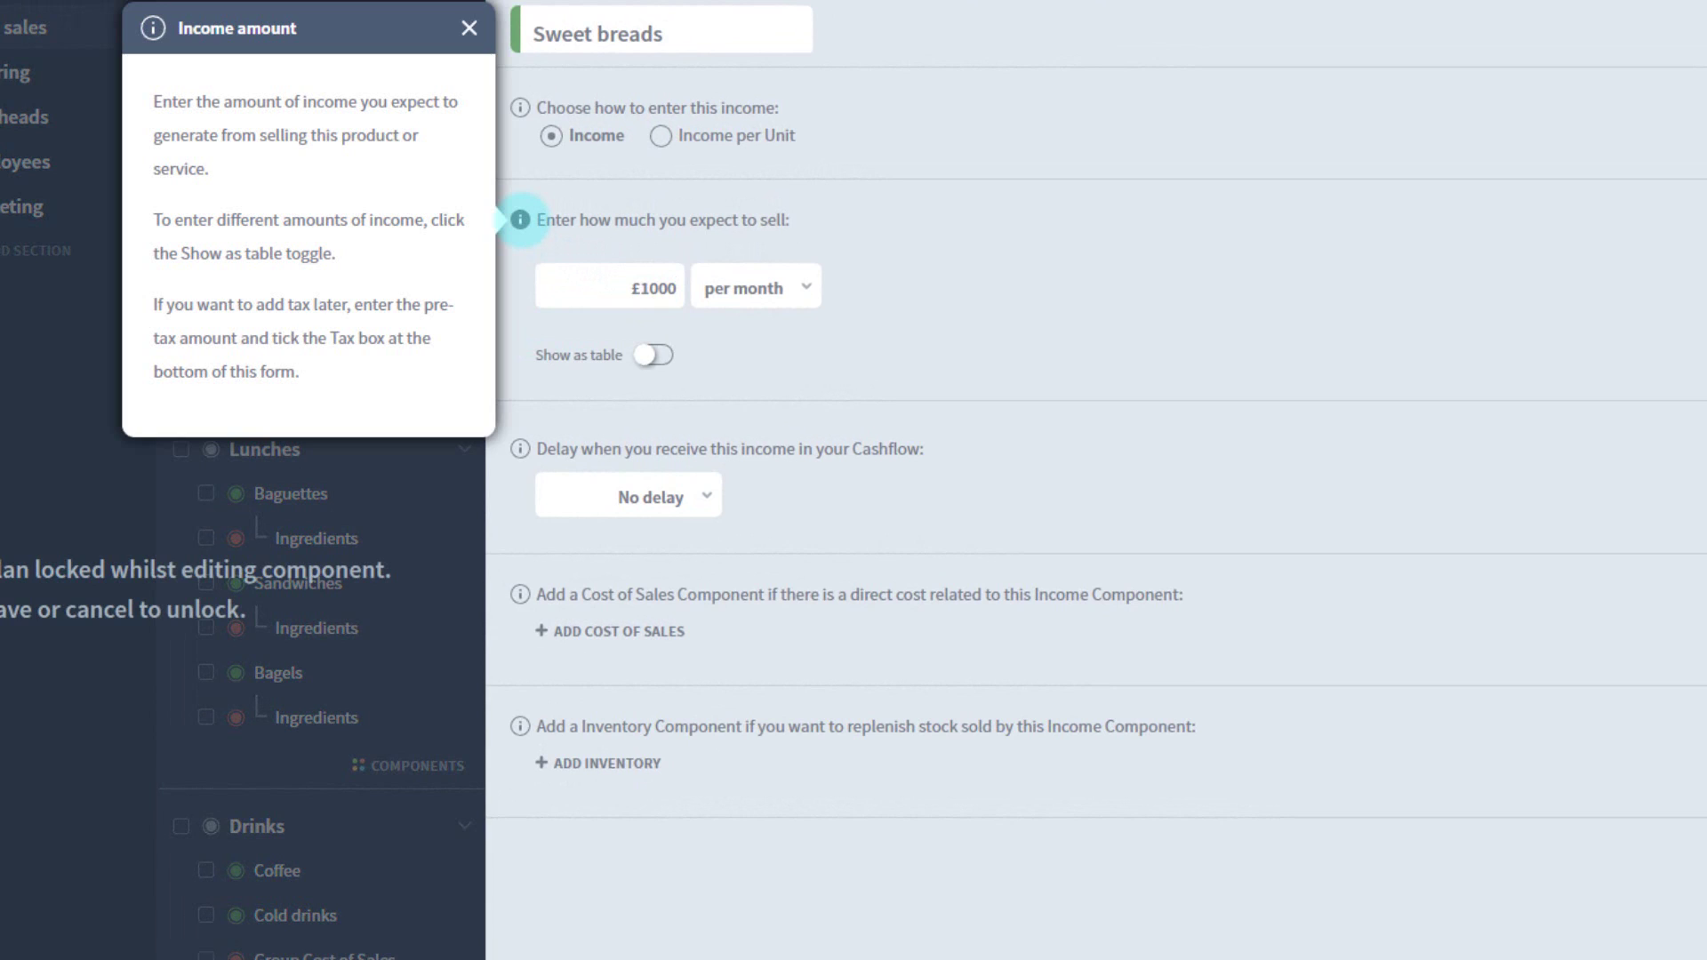
{"action": "left_click", "coordinate": [520, 219]}
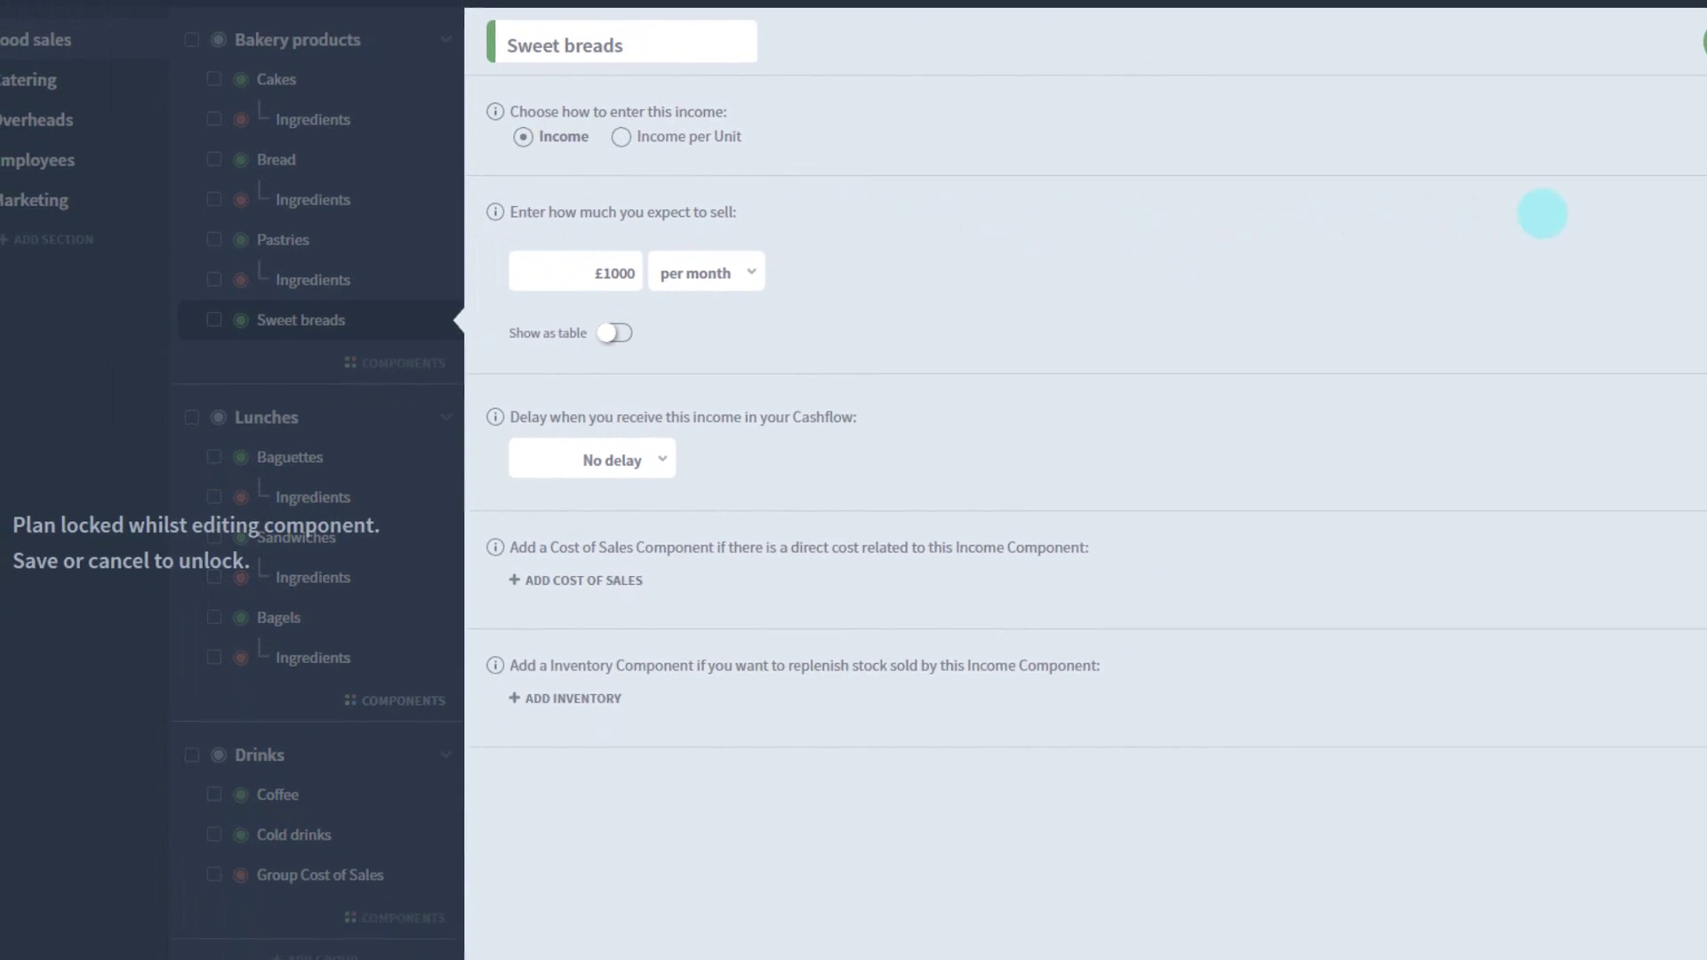
{"action": "left_click", "coordinate": [1689, 58]}
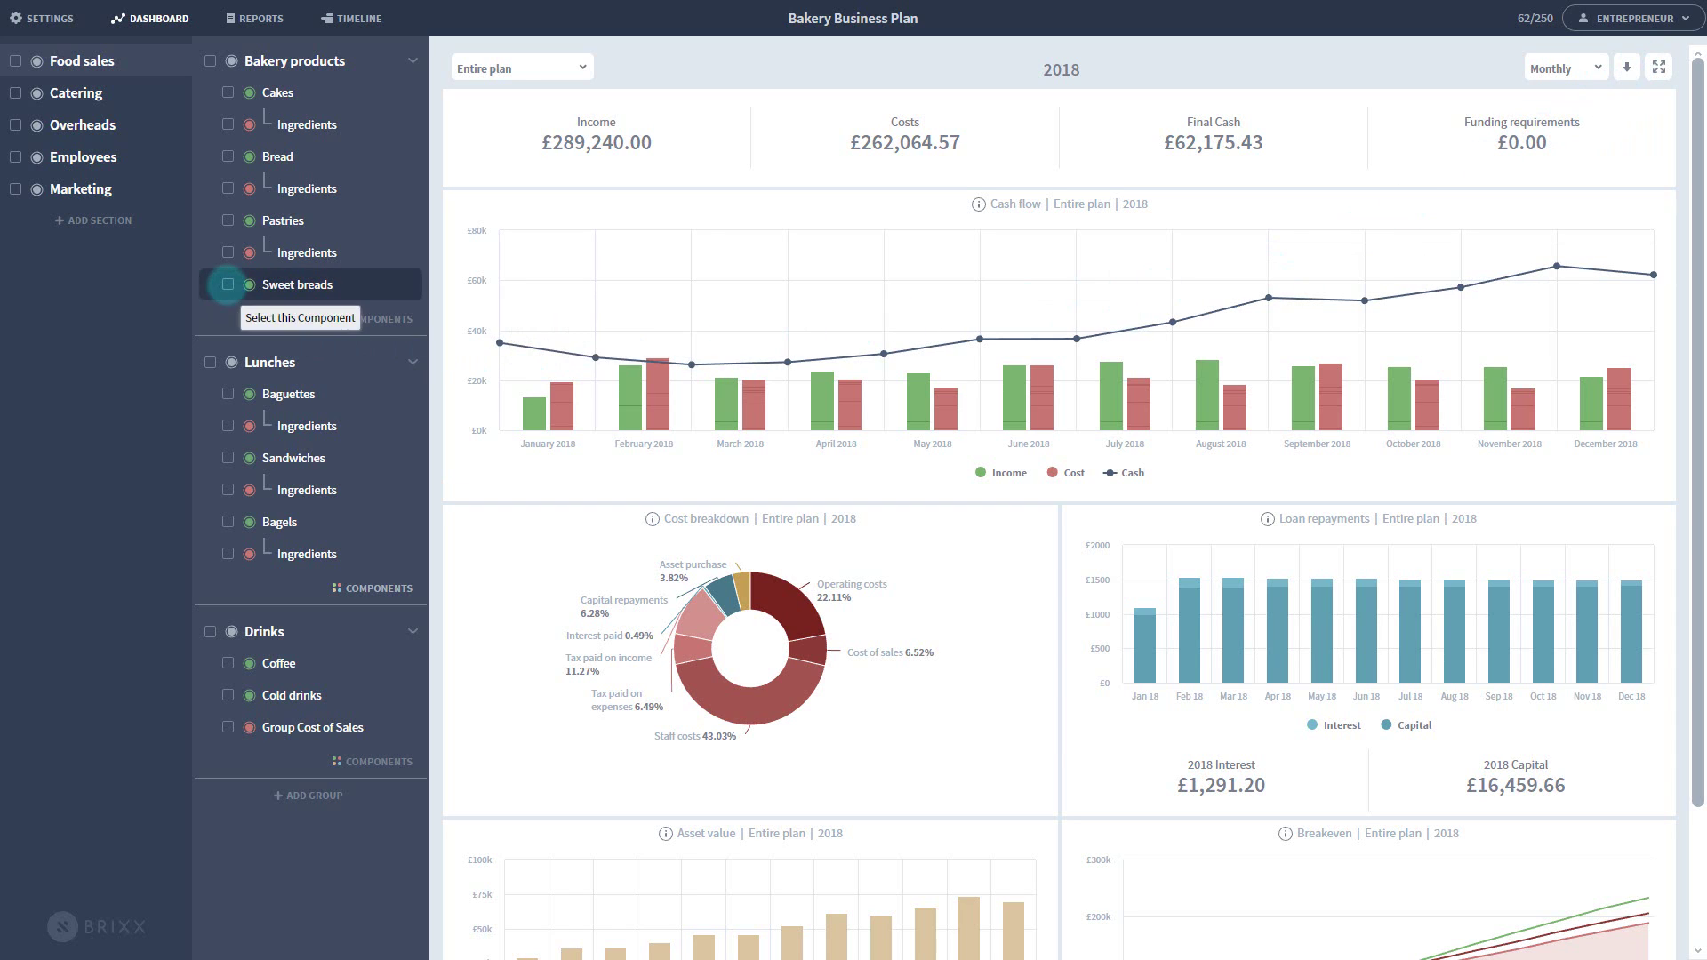
{"action": "left_click", "coordinate": [228, 285]}
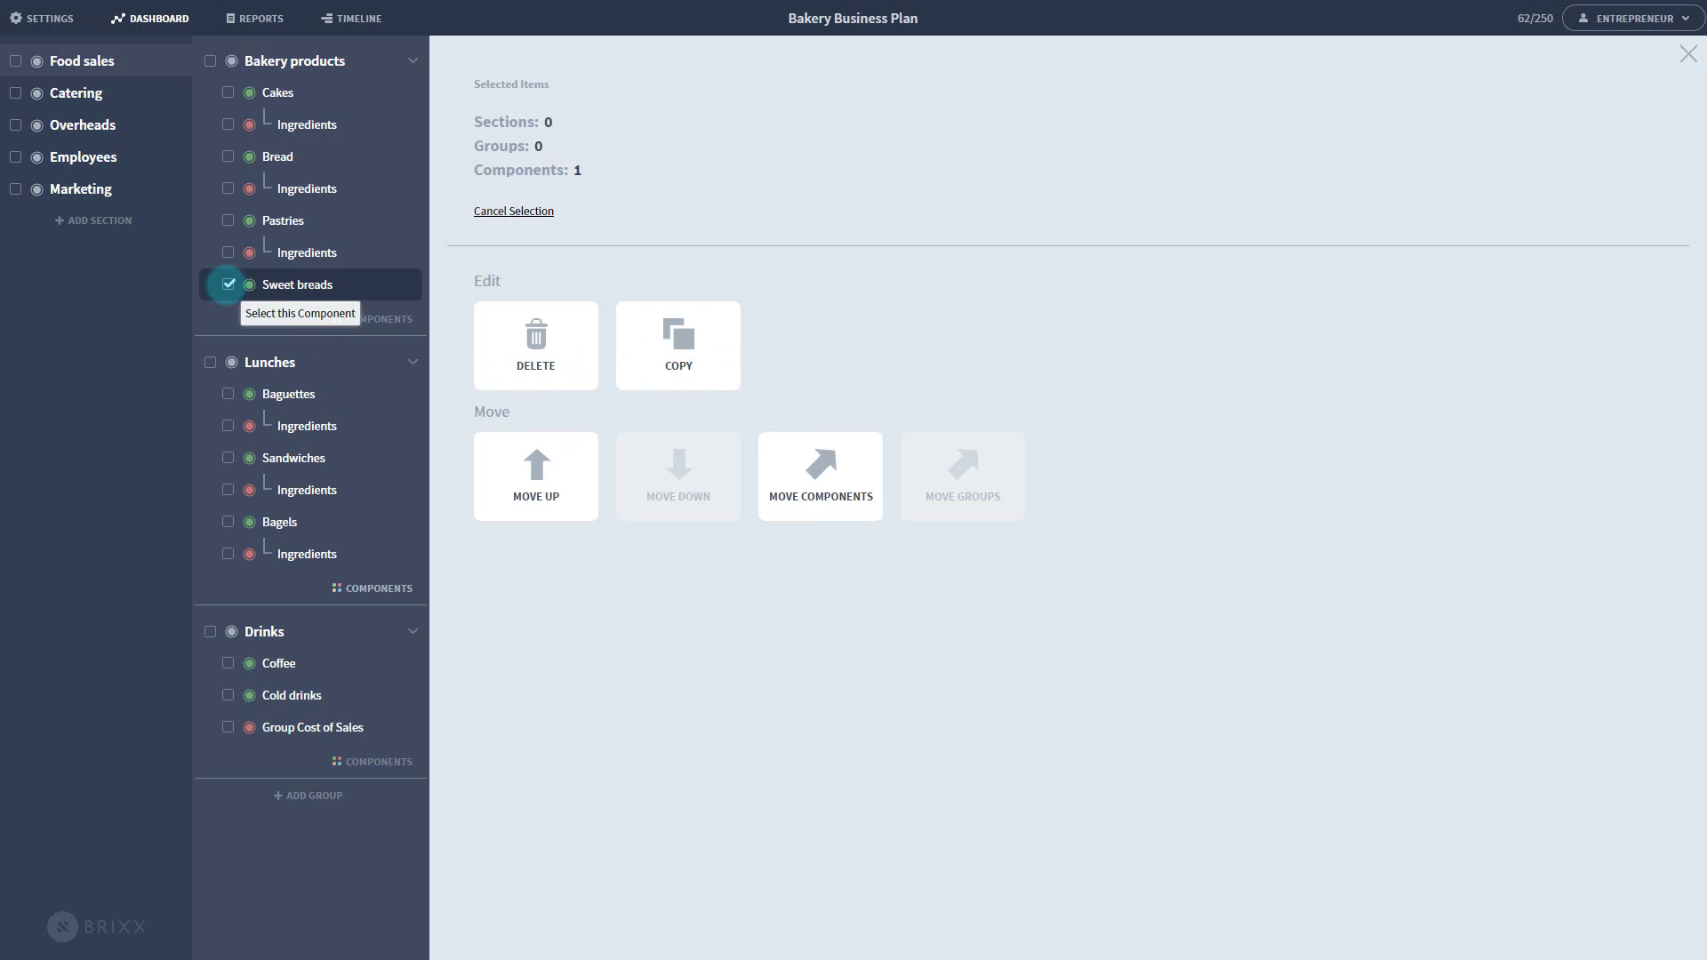
{"action": "left_click", "coordinate": [227, 285]}
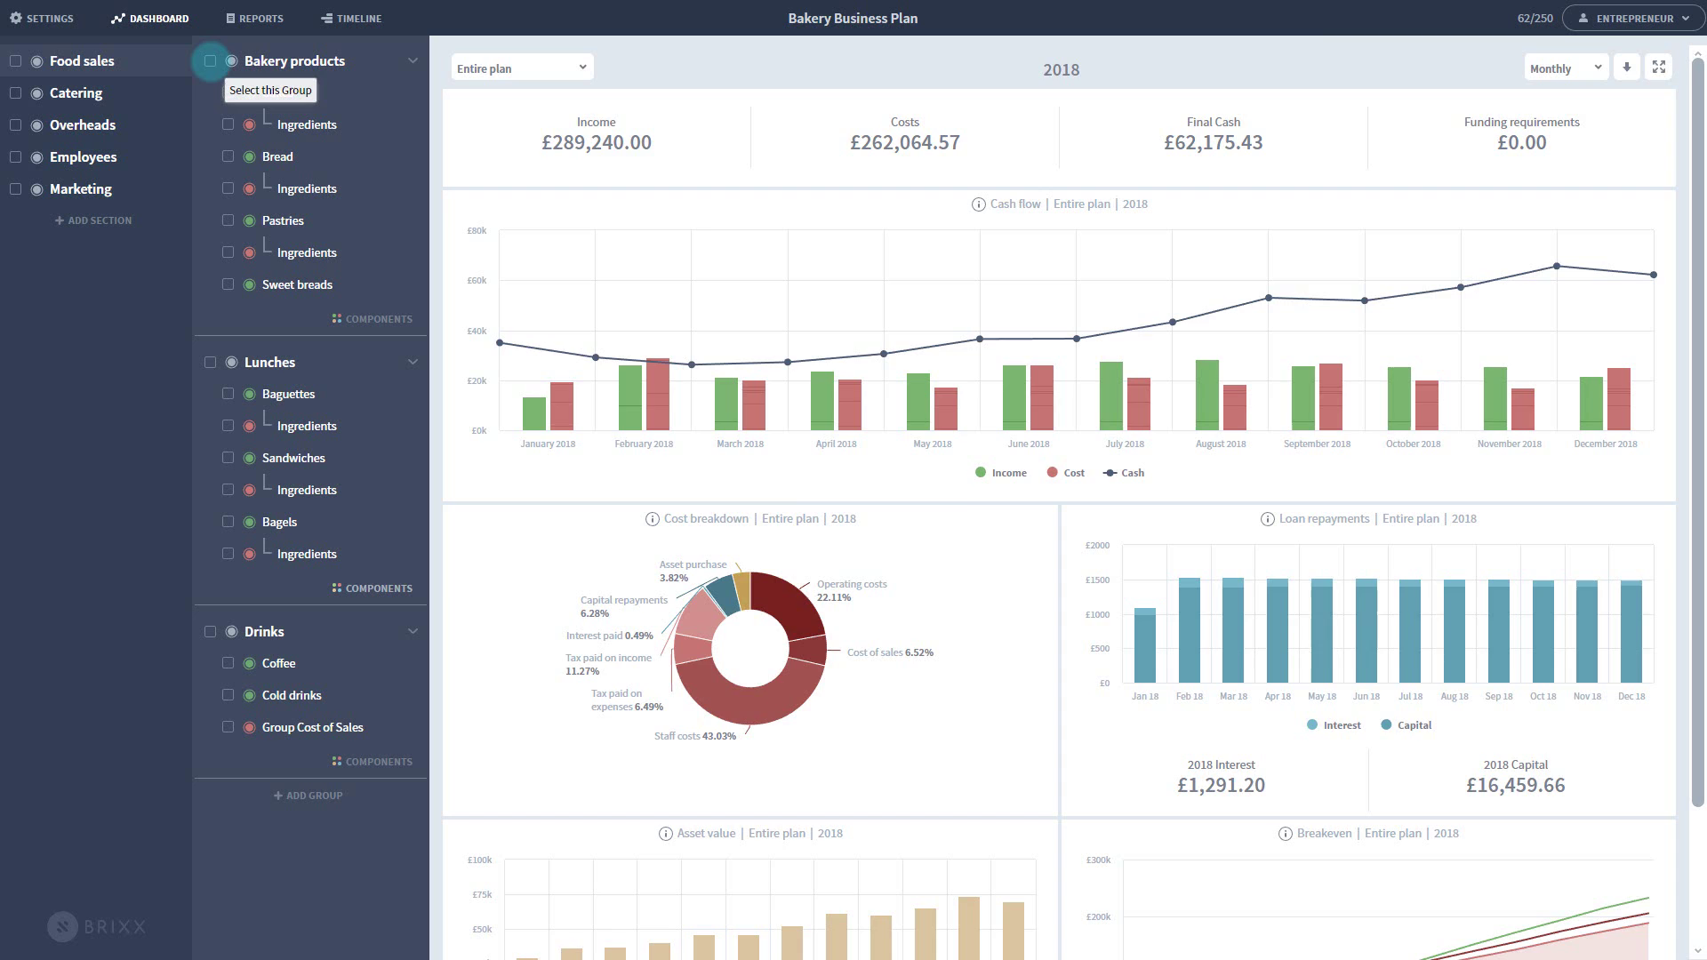
{"action": "left_click", "coordinate": [211, 60]}
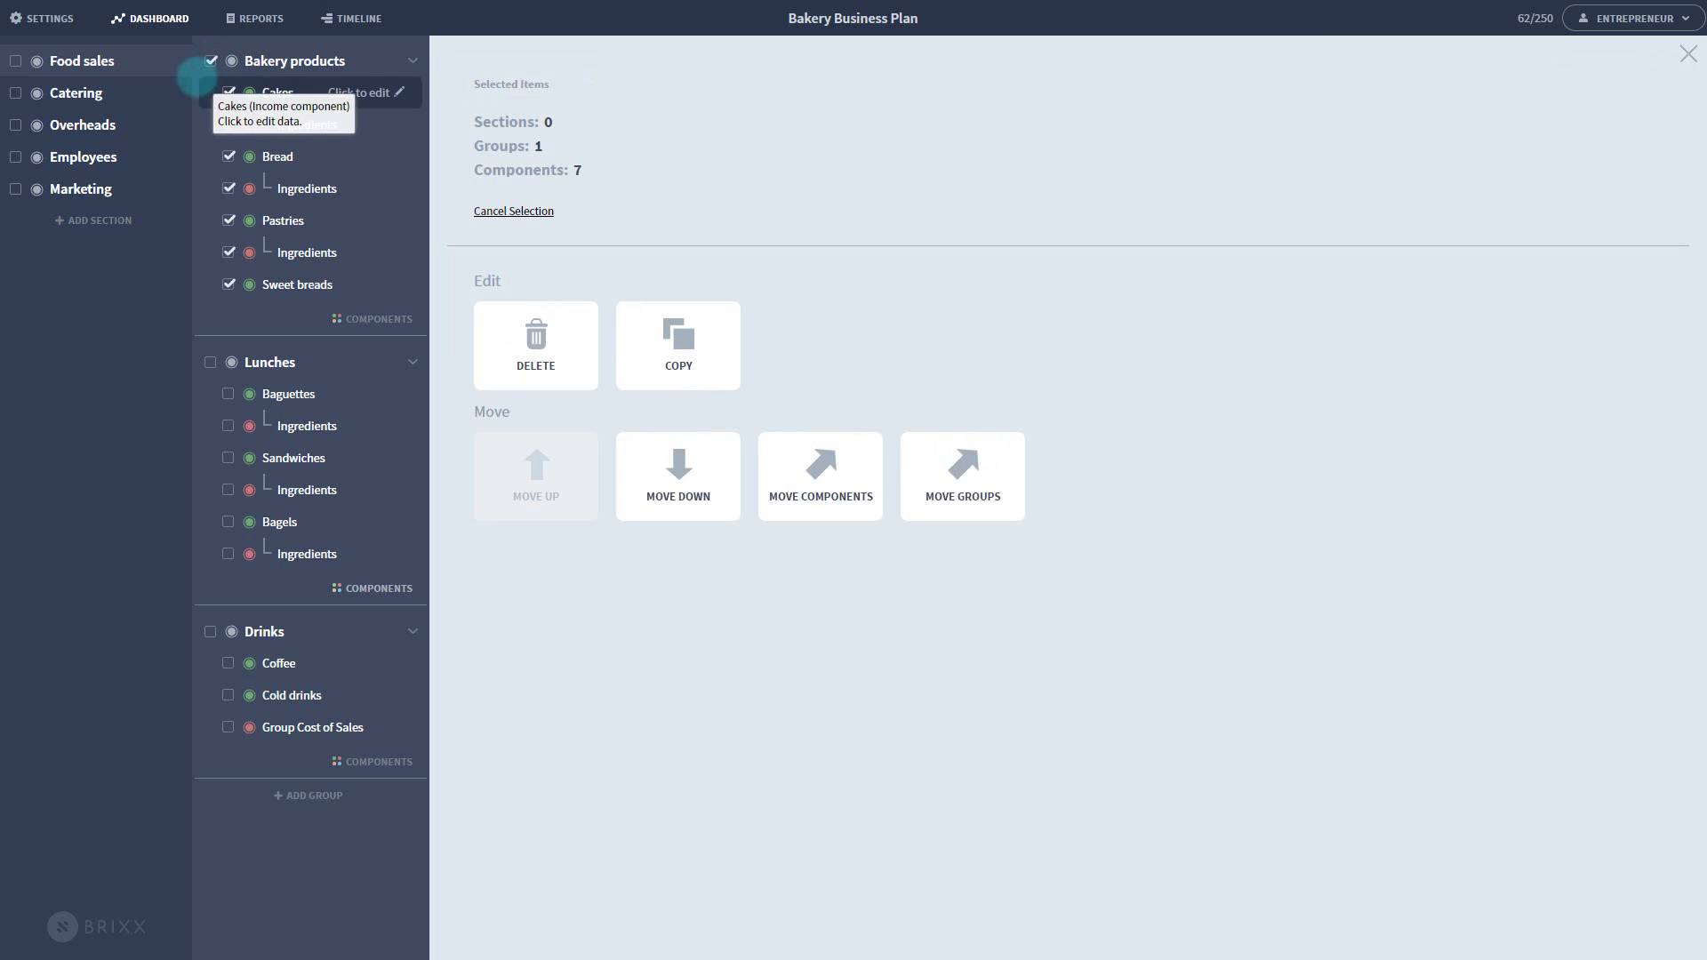
{"action": "left_click", "coordinate": [210, 60]}
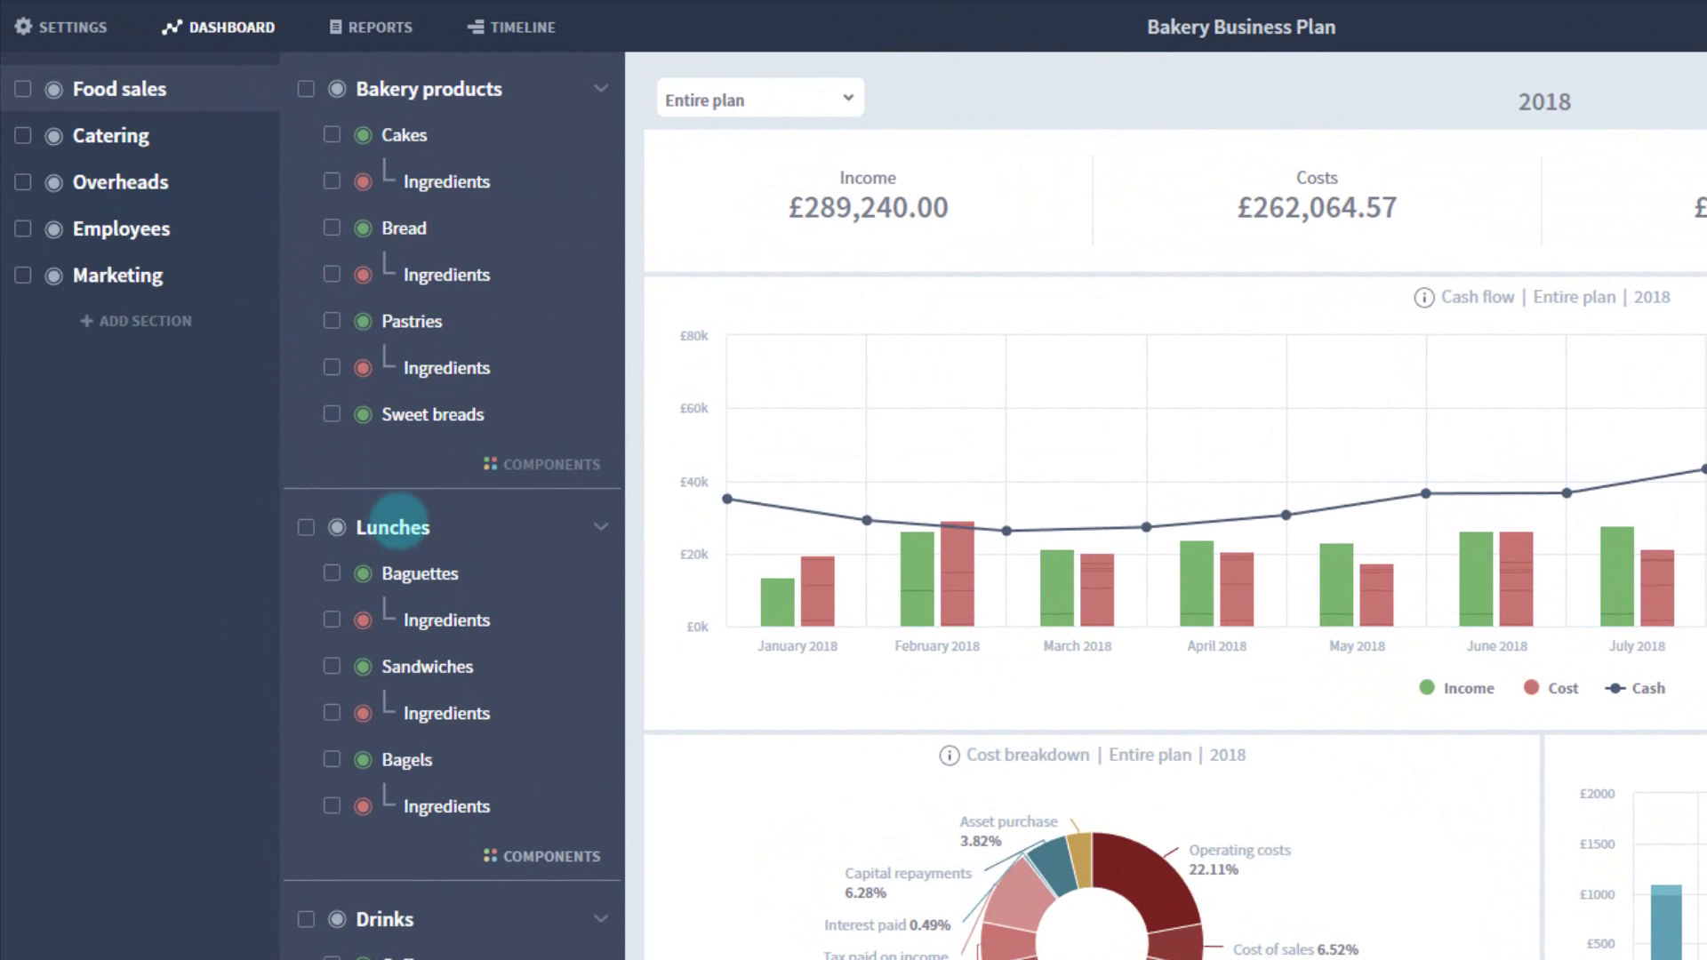
{"action": "left_click_drag", "start_coordinate": [392, 521], "coordinate": [440, 62]}
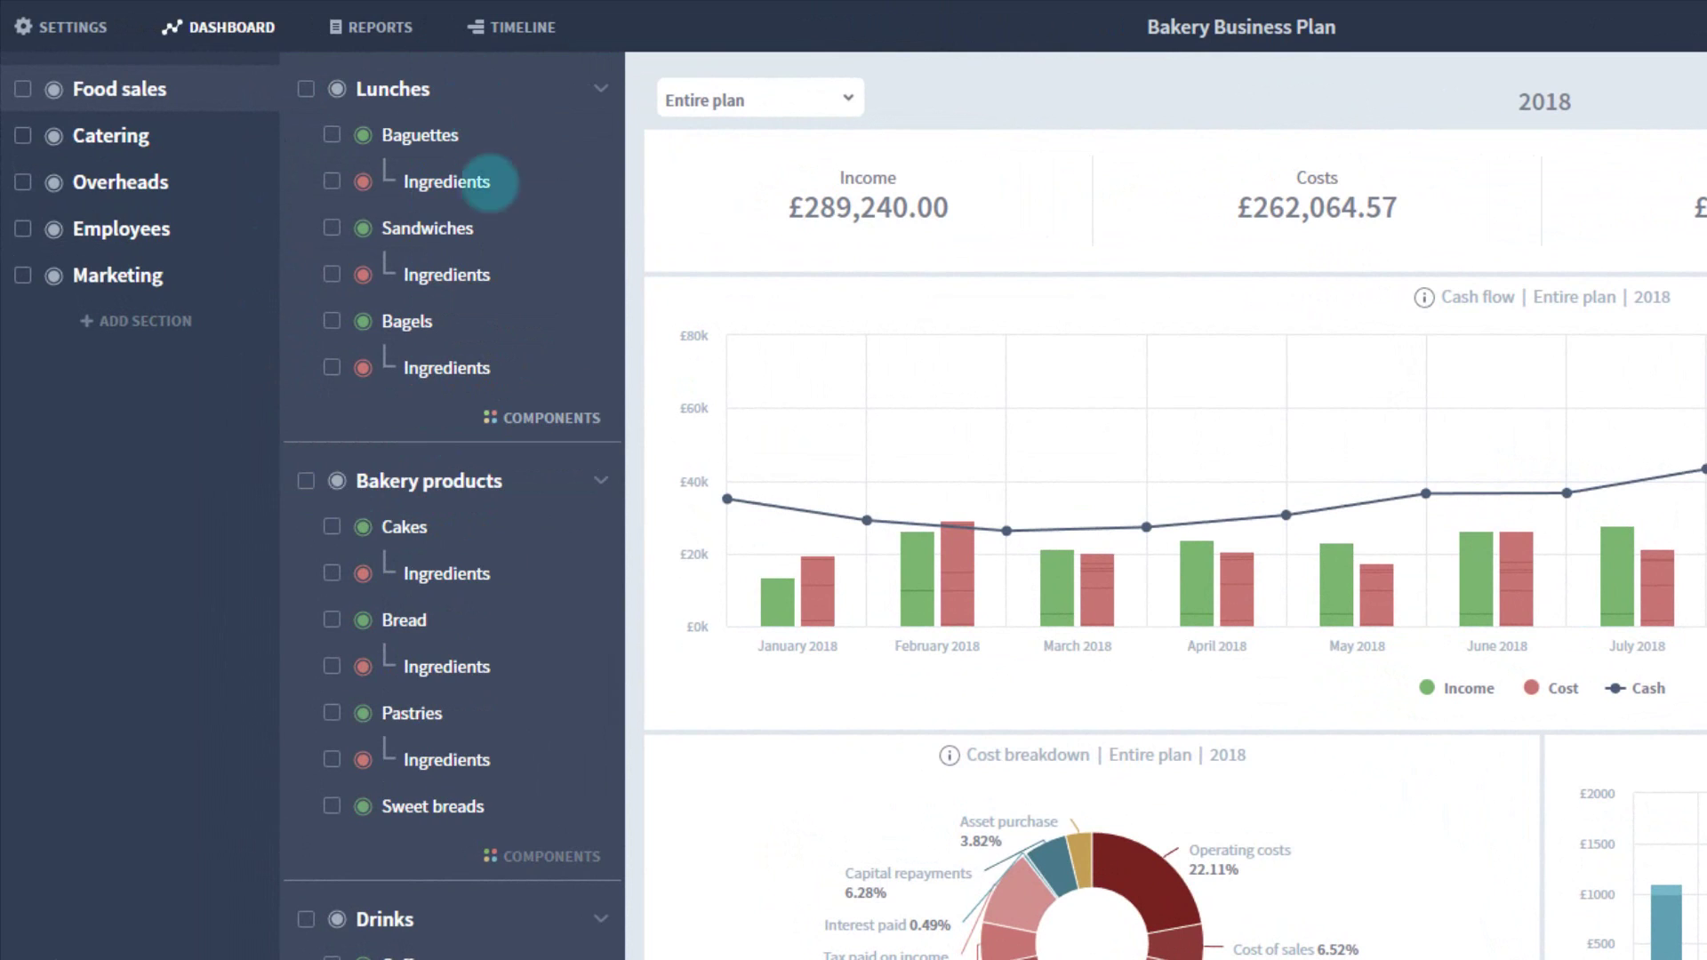
{"action": "left_click_drag", "start_coordinate": [427, 480], "coordinate": [450, 52]}
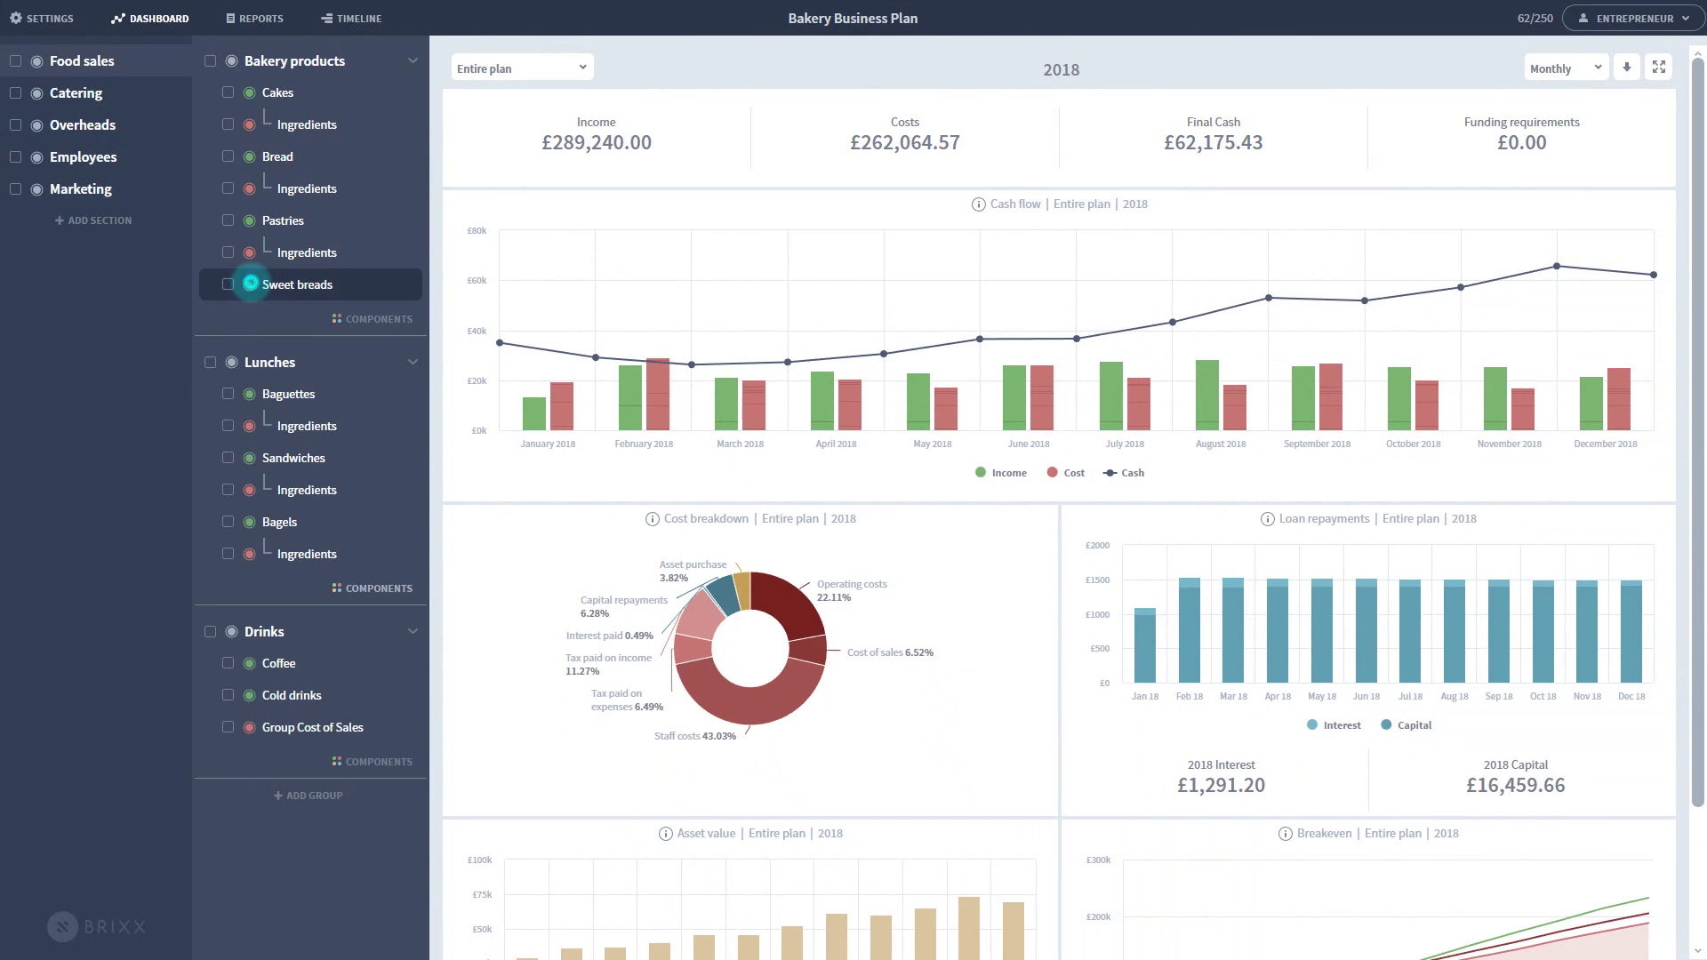
- Toggle Sweet breads and the Bakery products group off and back on, leaving both included
{"action": "left_click", "coordinate": [249, 284]}
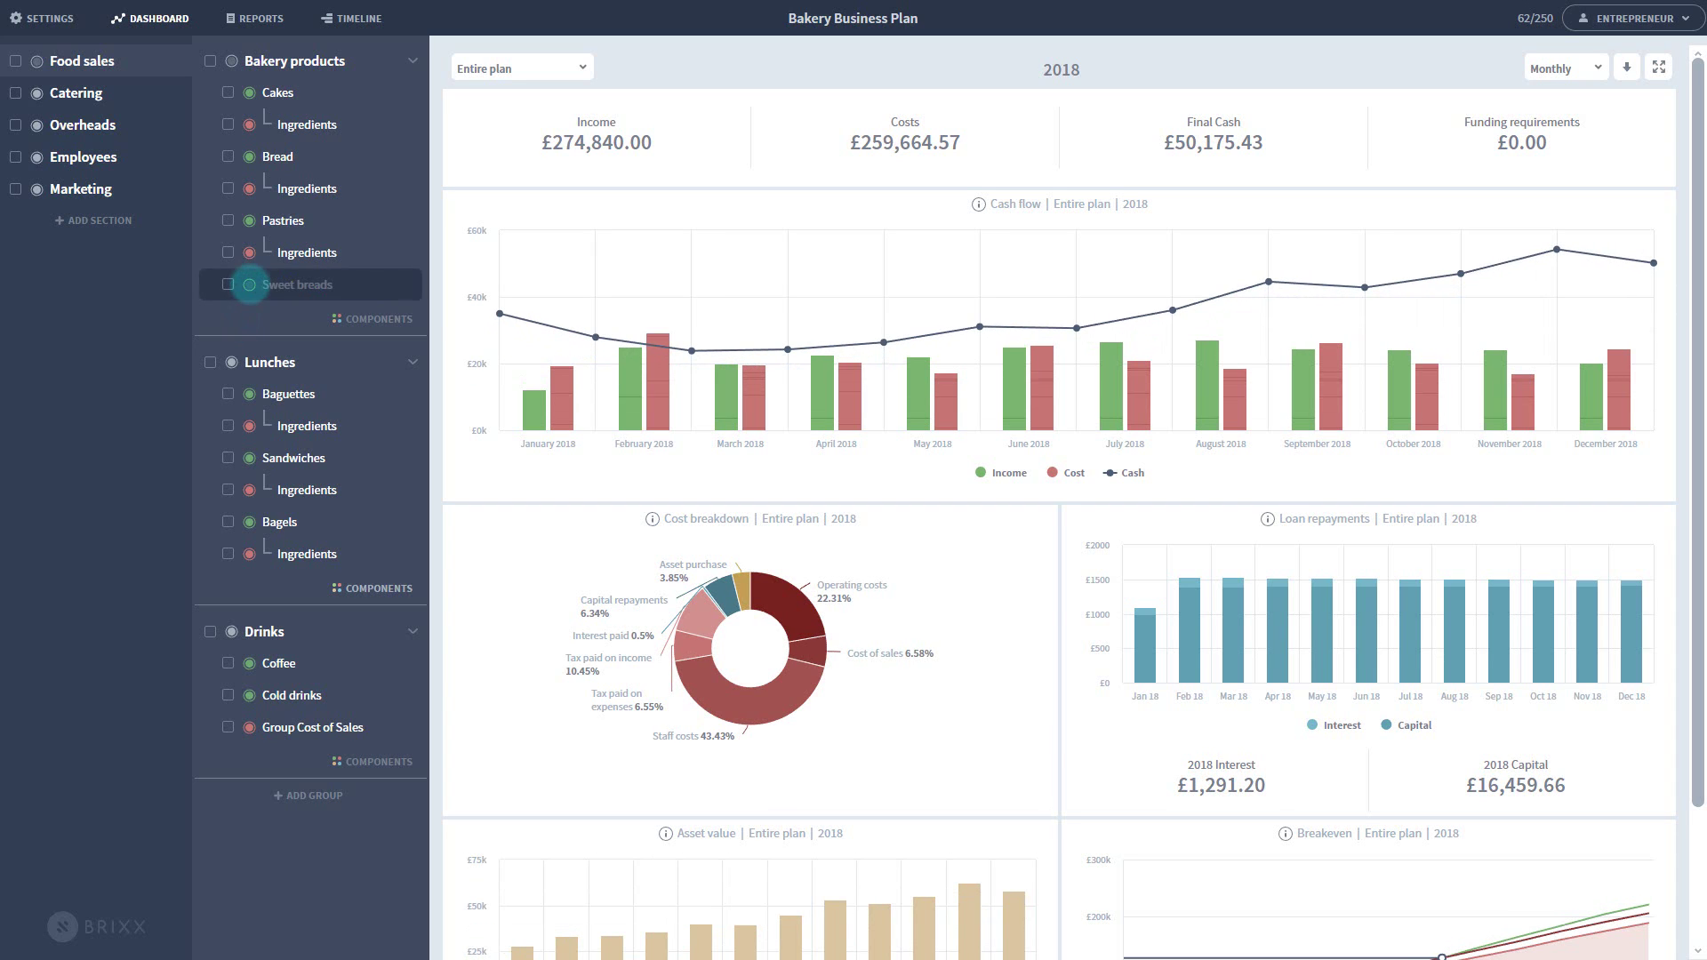
{"action": "left_click", "coordinate": [249, 285]}
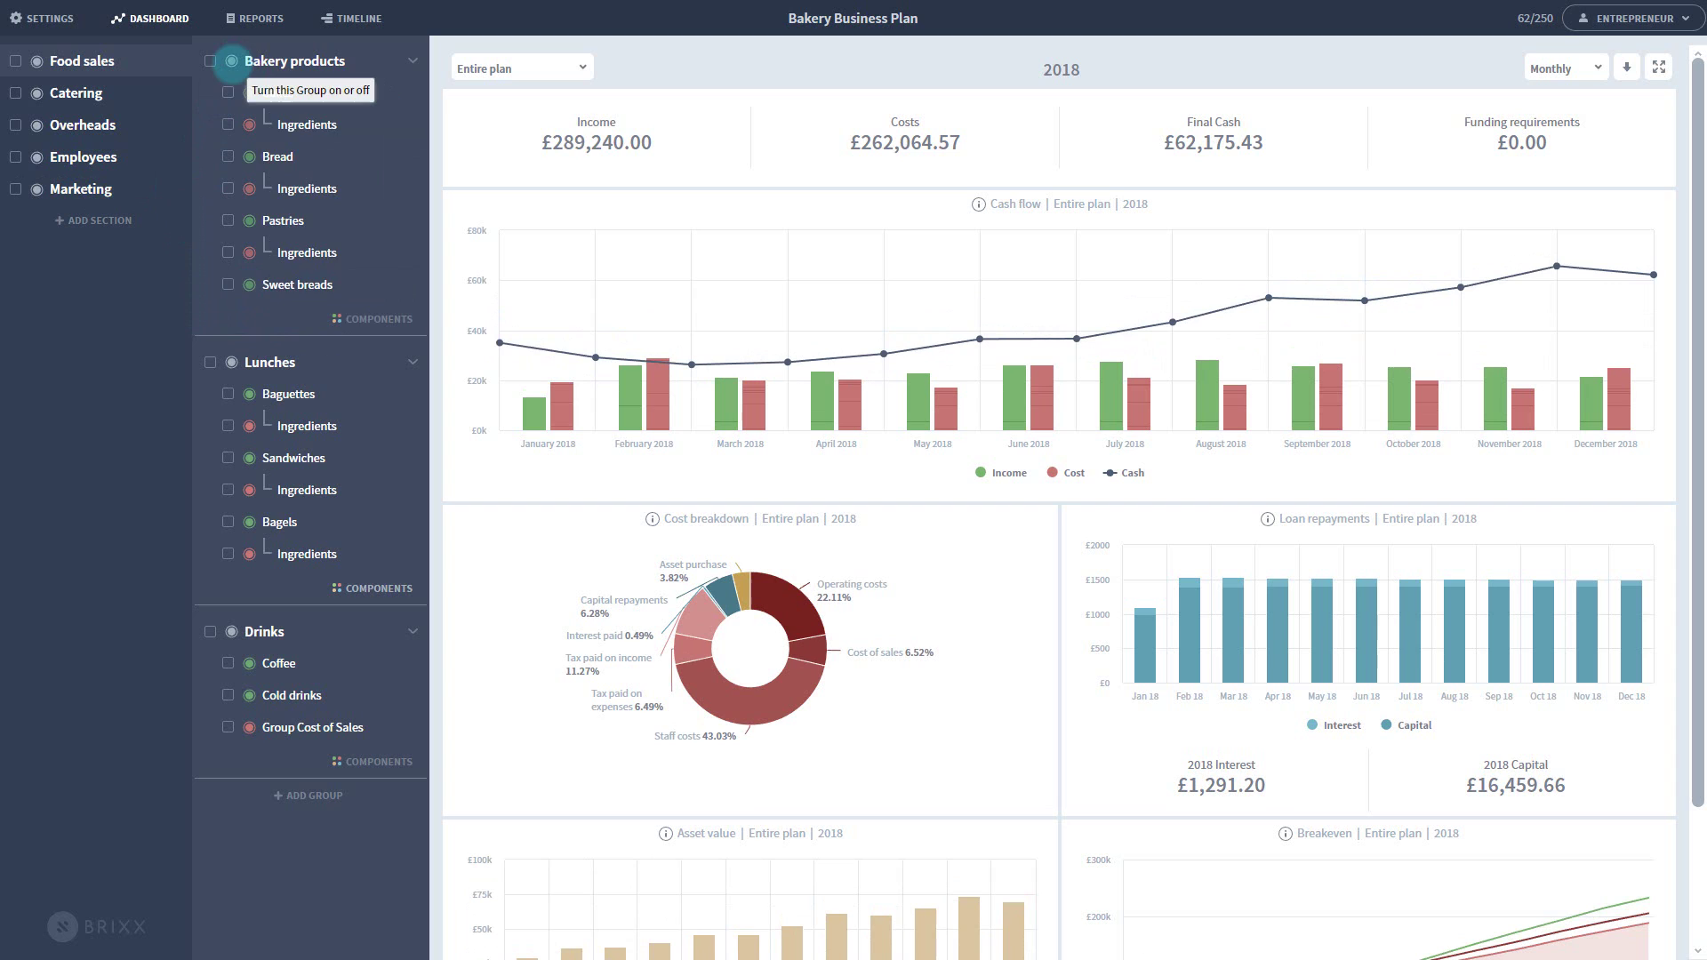
{"action": "left_click", "coordinate": [232, 60]}
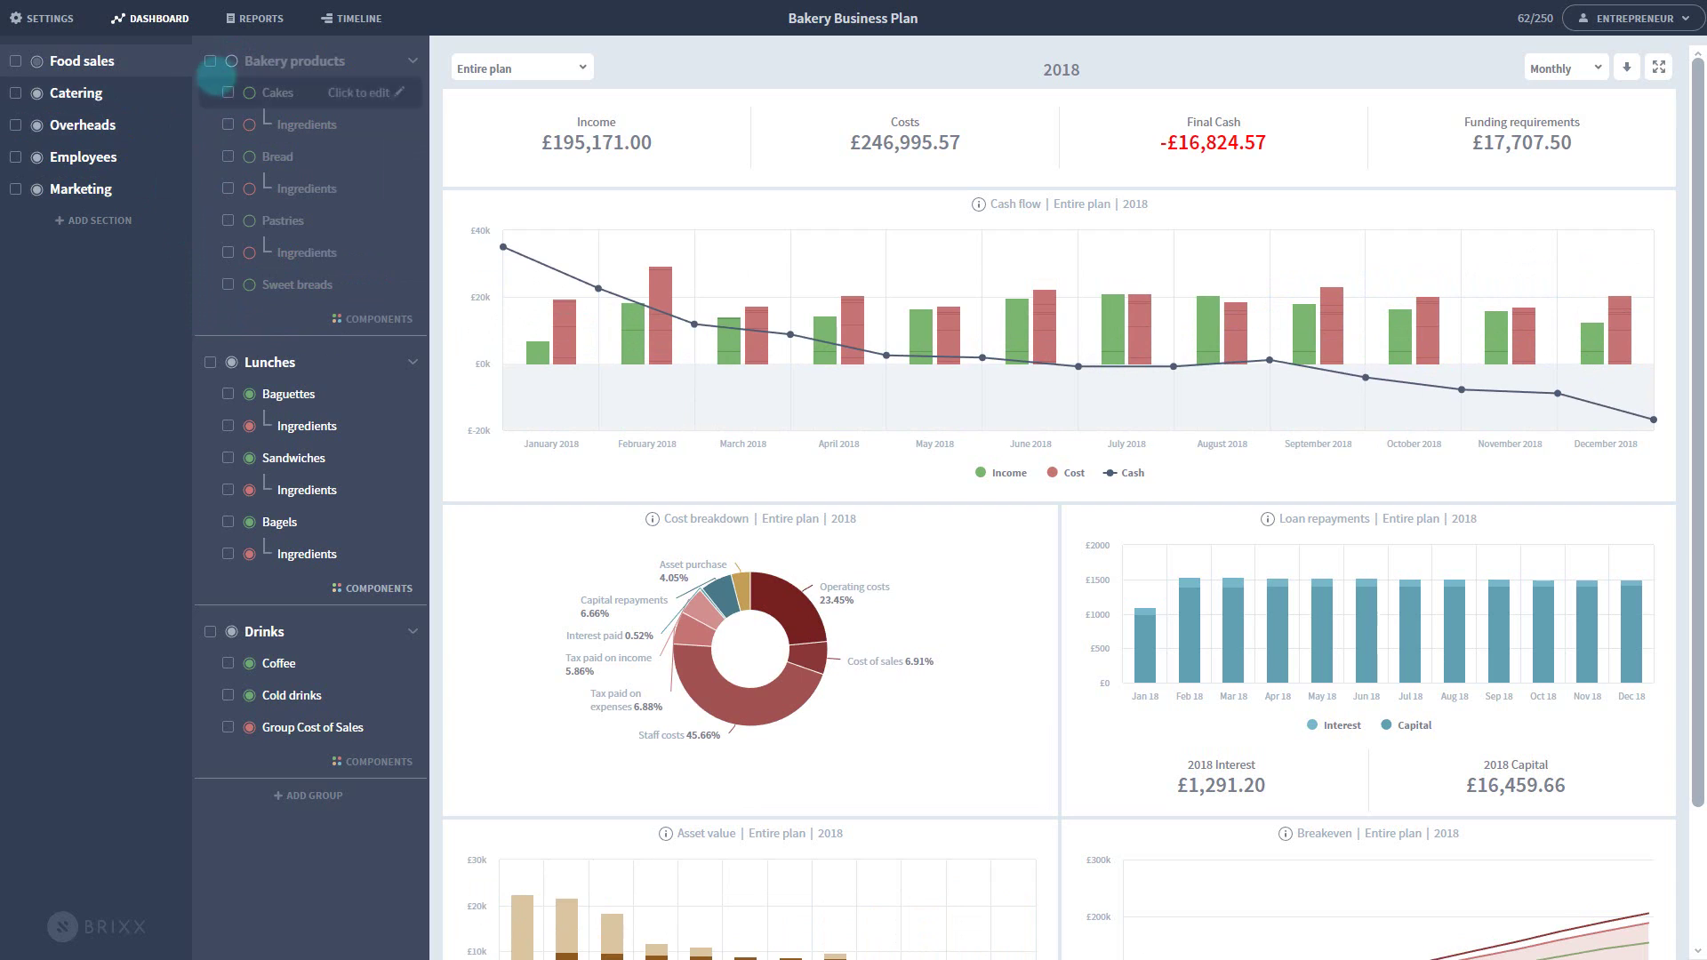
{"action": "left_click", "coordinate": [224, 64]}
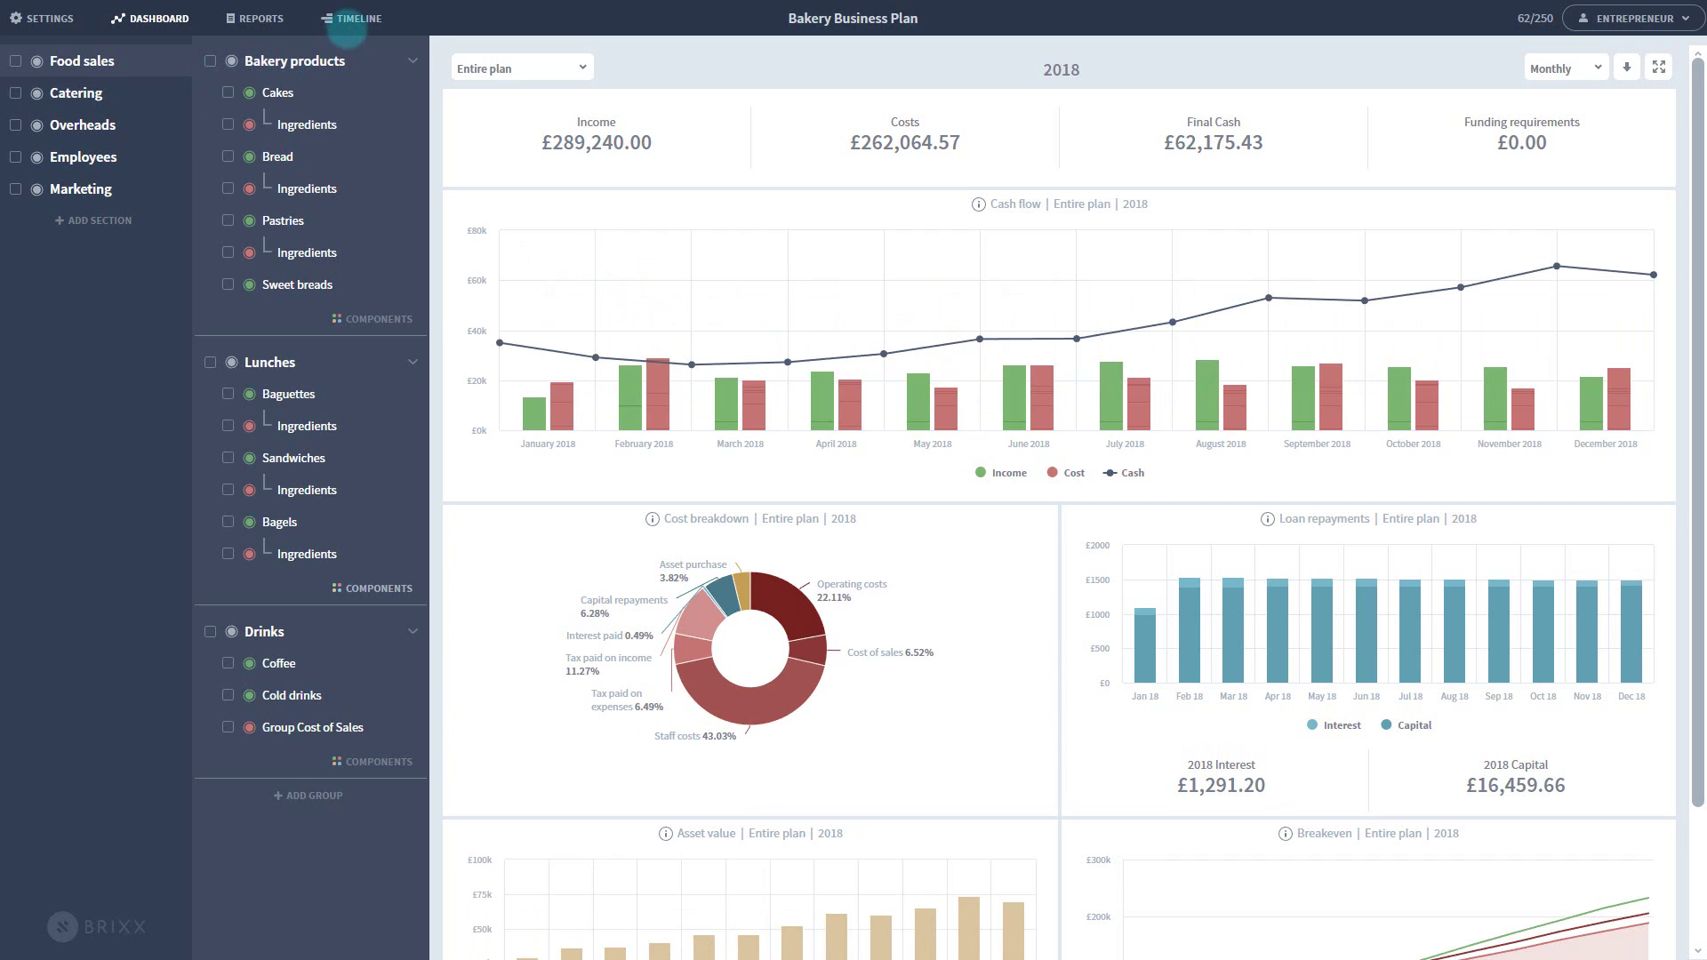
- On the Timeline, shorten the Sweet breads bar and slide it to September–November 2018
{"action": "left_click", "coordinate": [353, 19]}
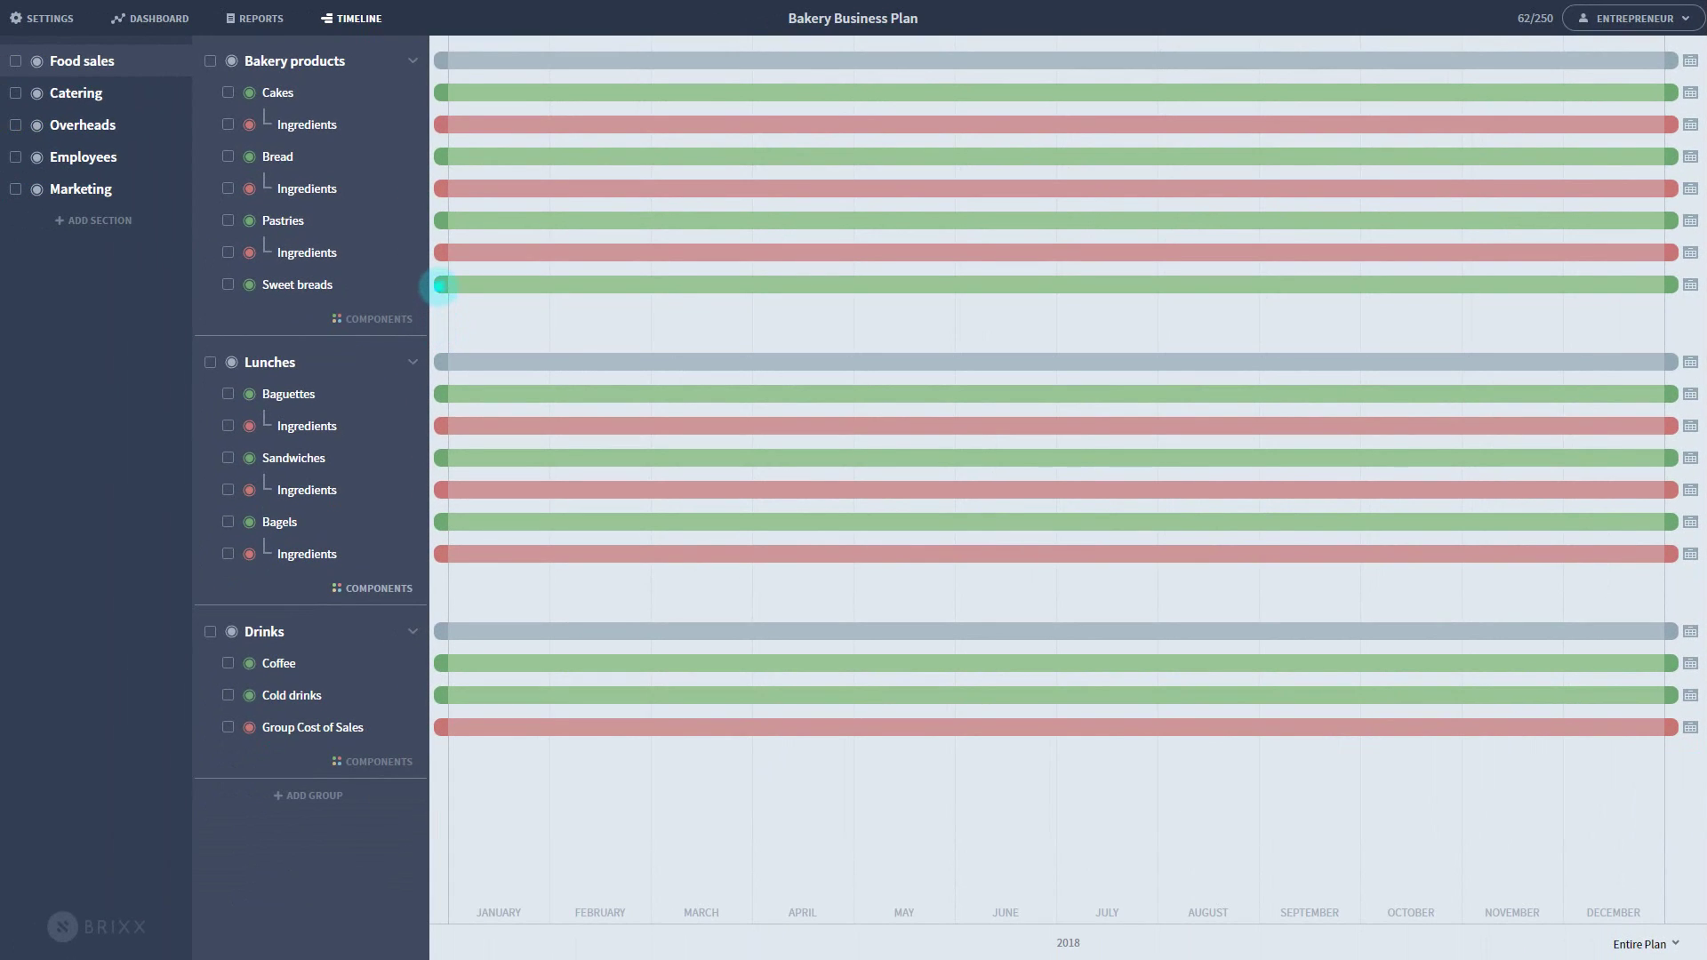
{"action": "left_click_drag", "start_coordinate": [437, 284], "coordinate": [639, 285]}
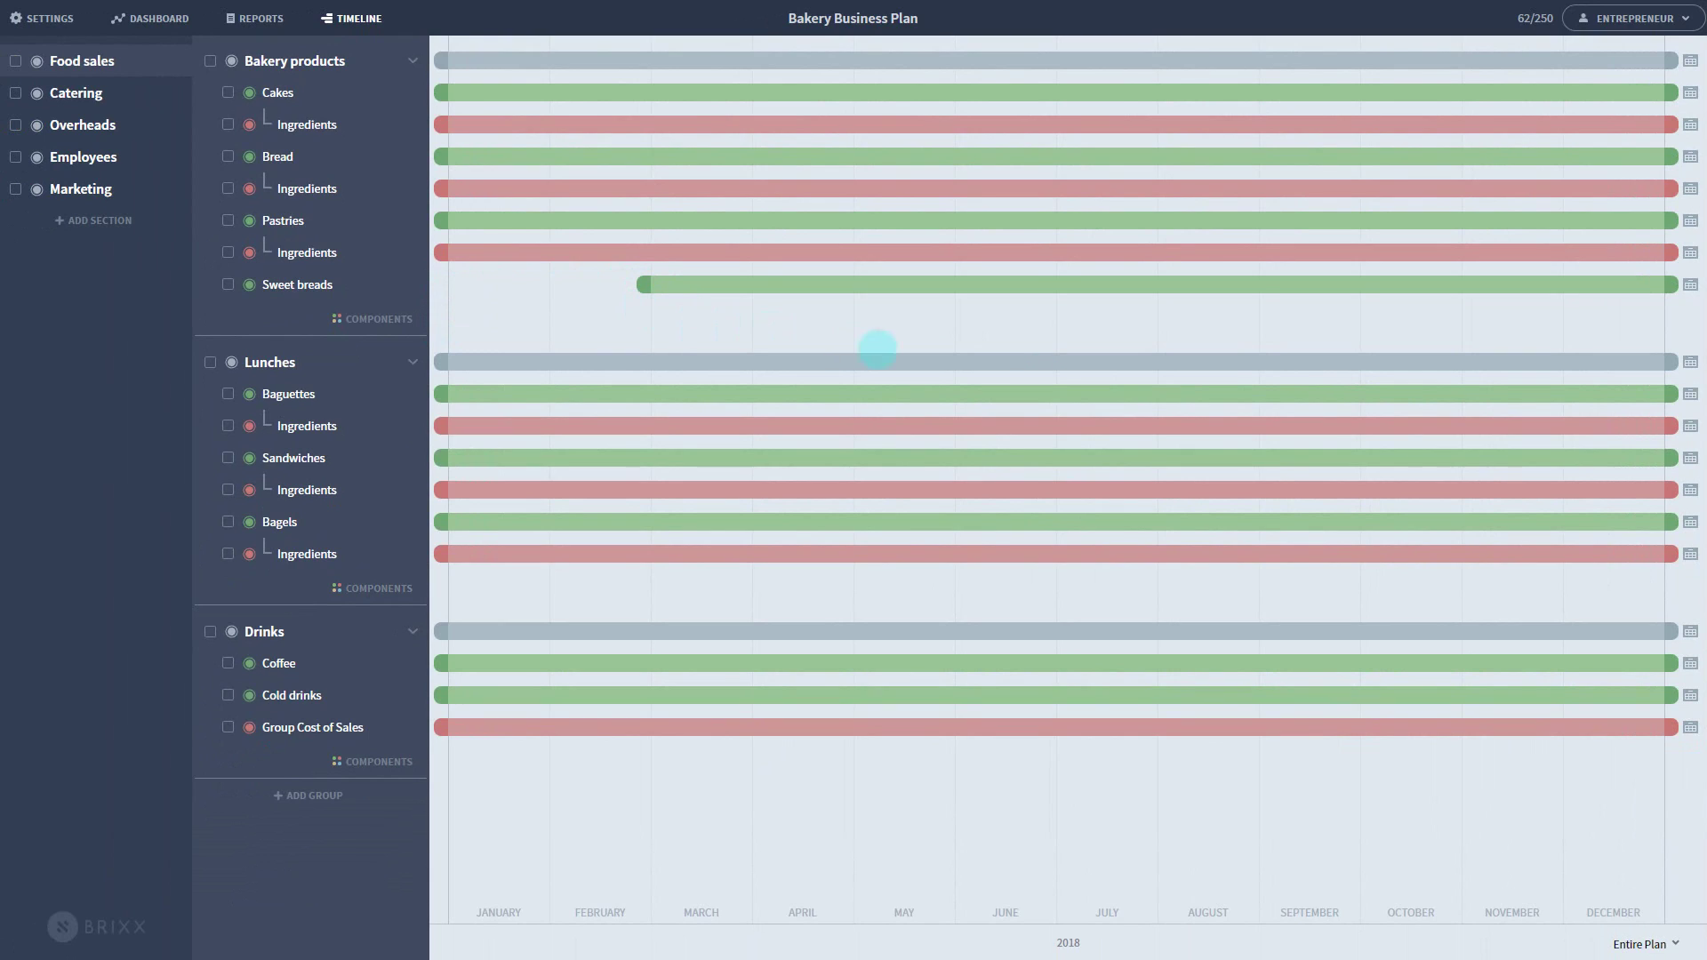
{"action": "left_click_drag", "start_coordinate": [1675, 285], "coordinate": [952, 285]}
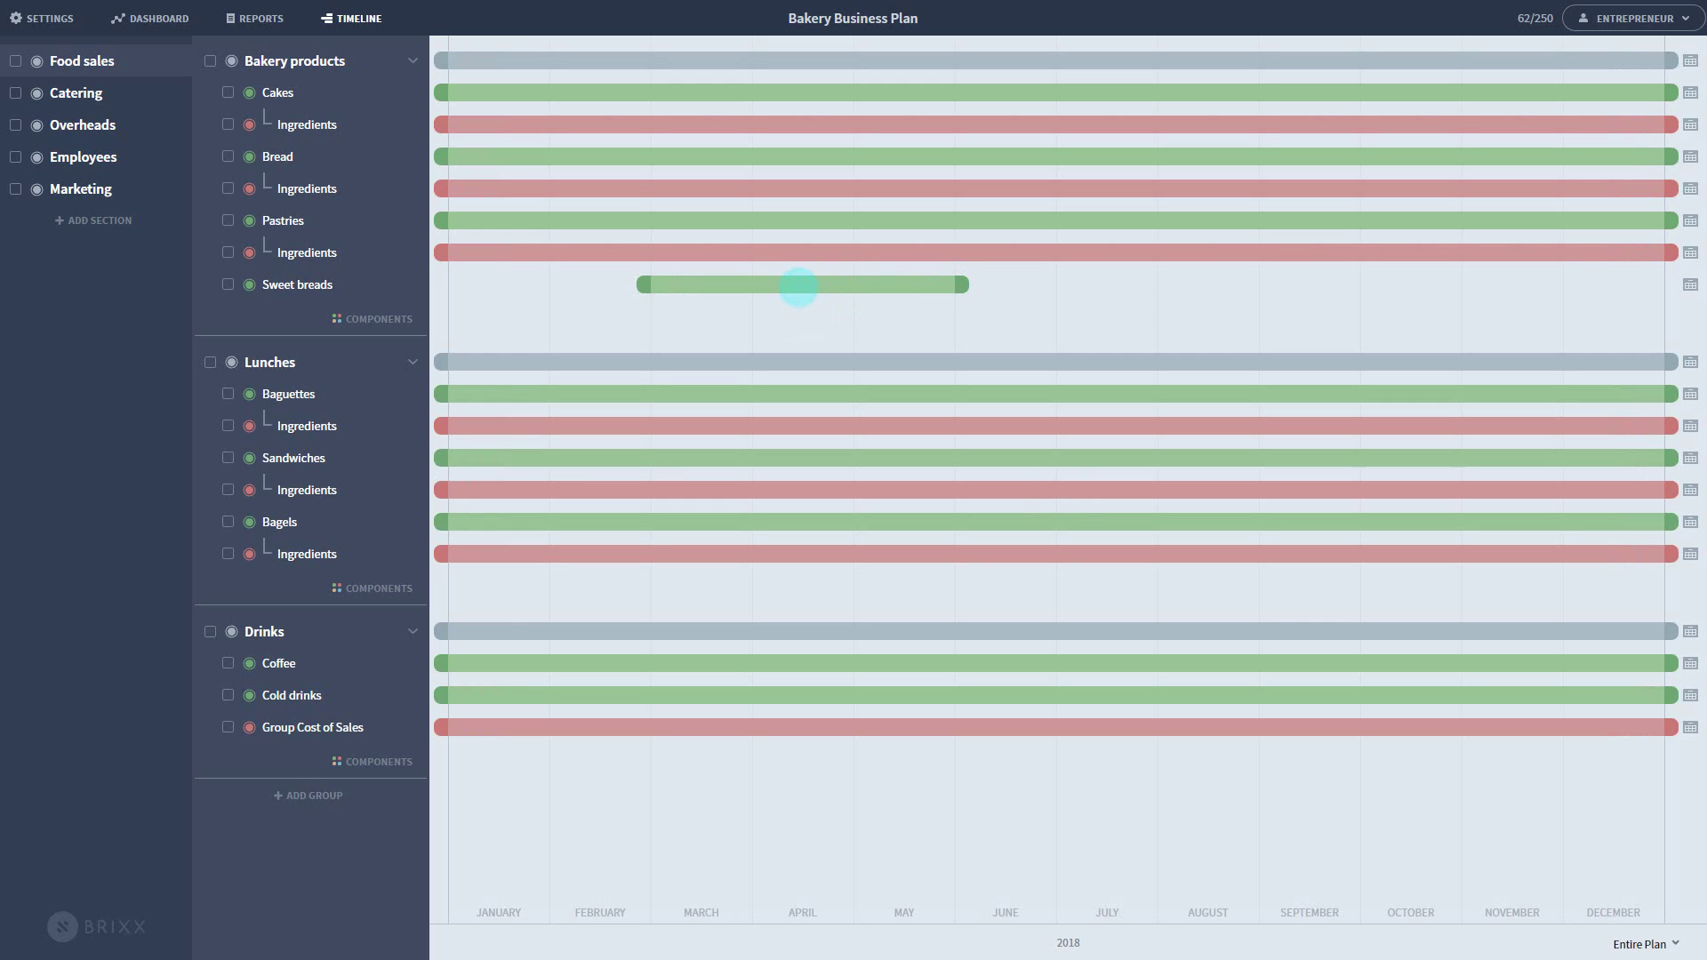
{"action": "left_click_drag", "start_coordinate": [798, 286], "coordinate": [1415, 292]}
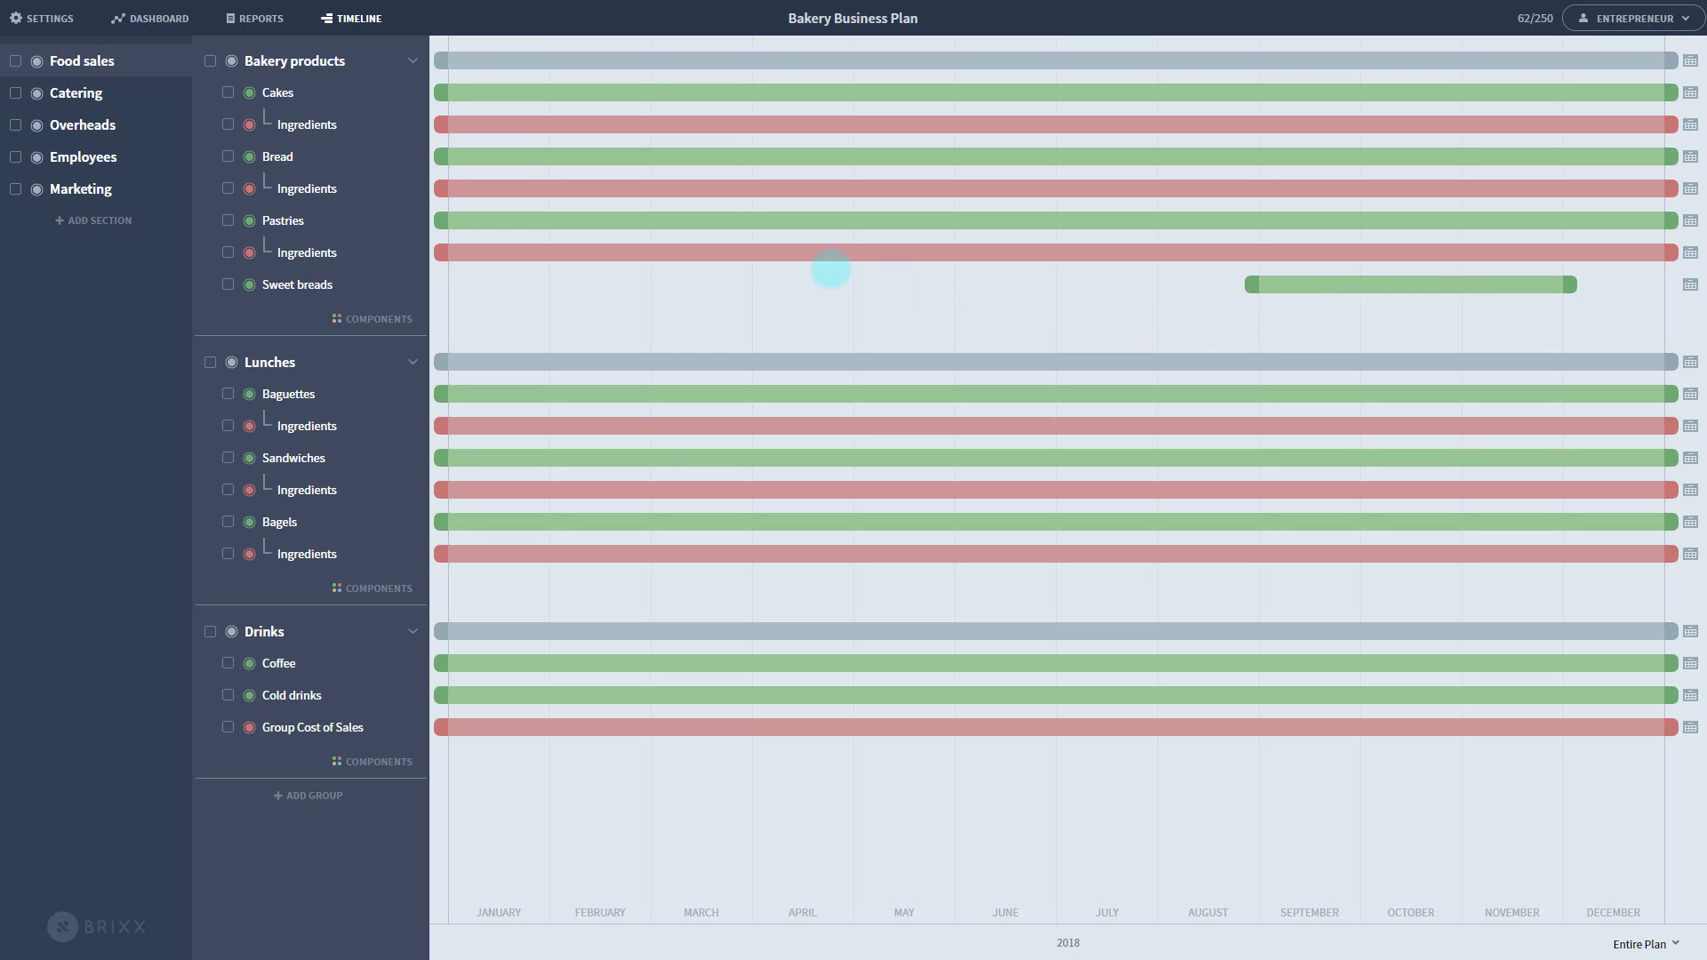
- Show the Cashflow report by Quarterly periods and open the Download Reports dialog
{"action": "left_click", "coordinate": [261, 20]}
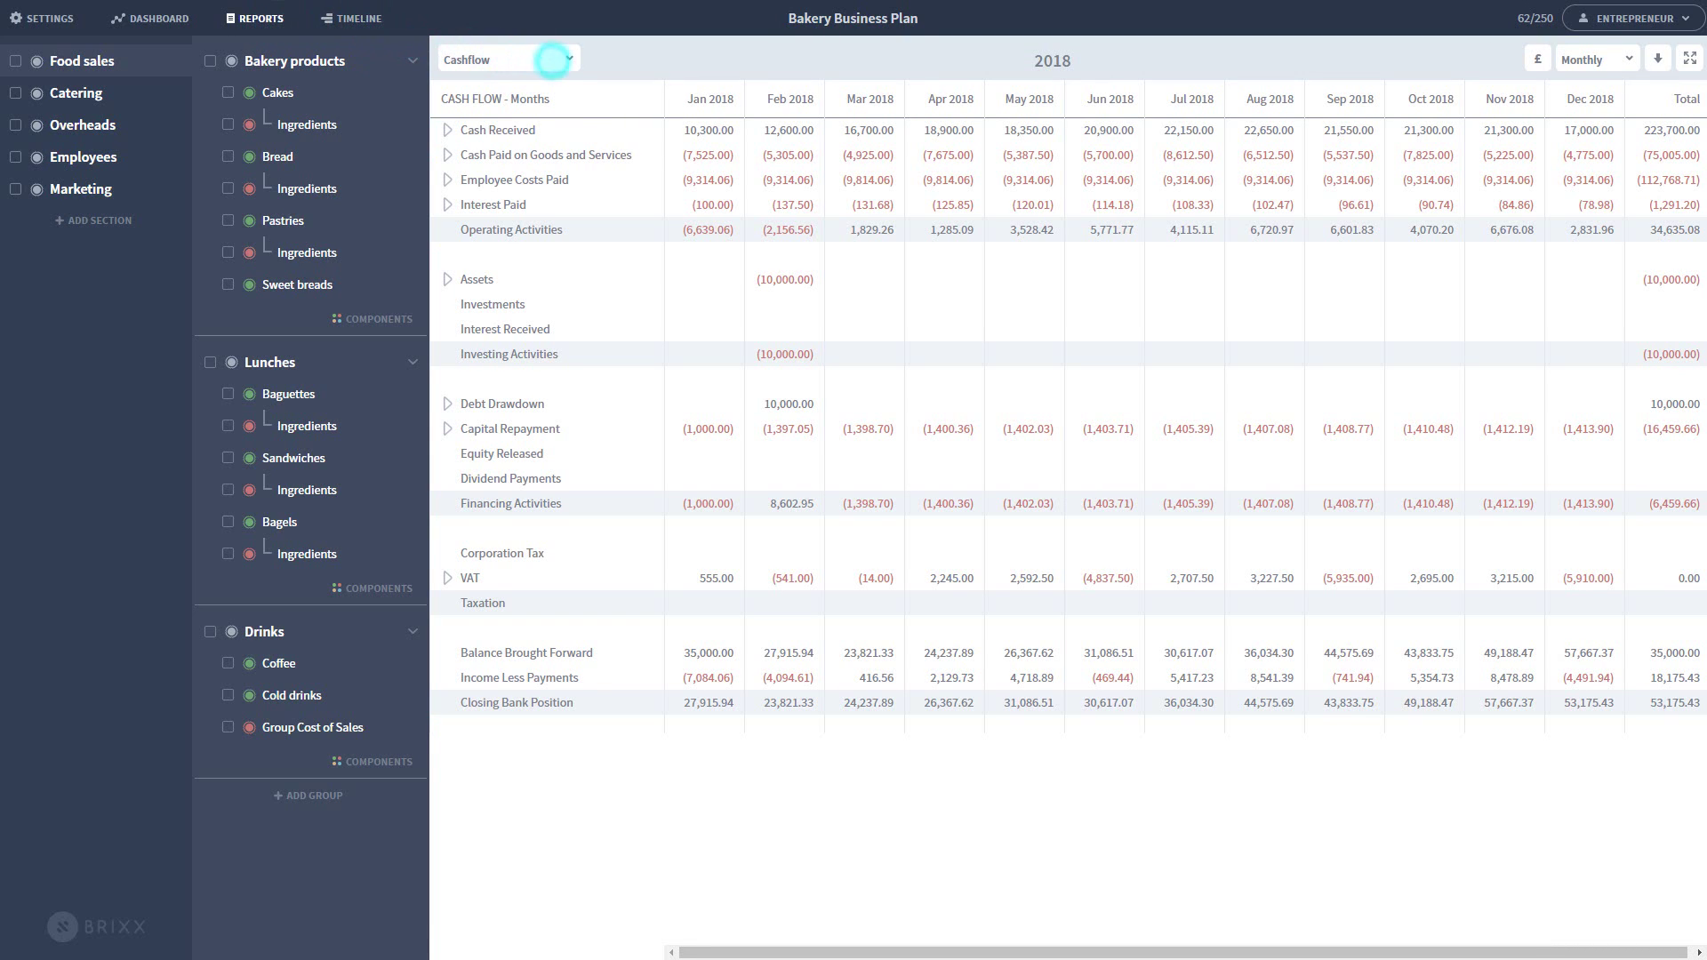
{"action": "left_click", "coordinate": [552, 60]}
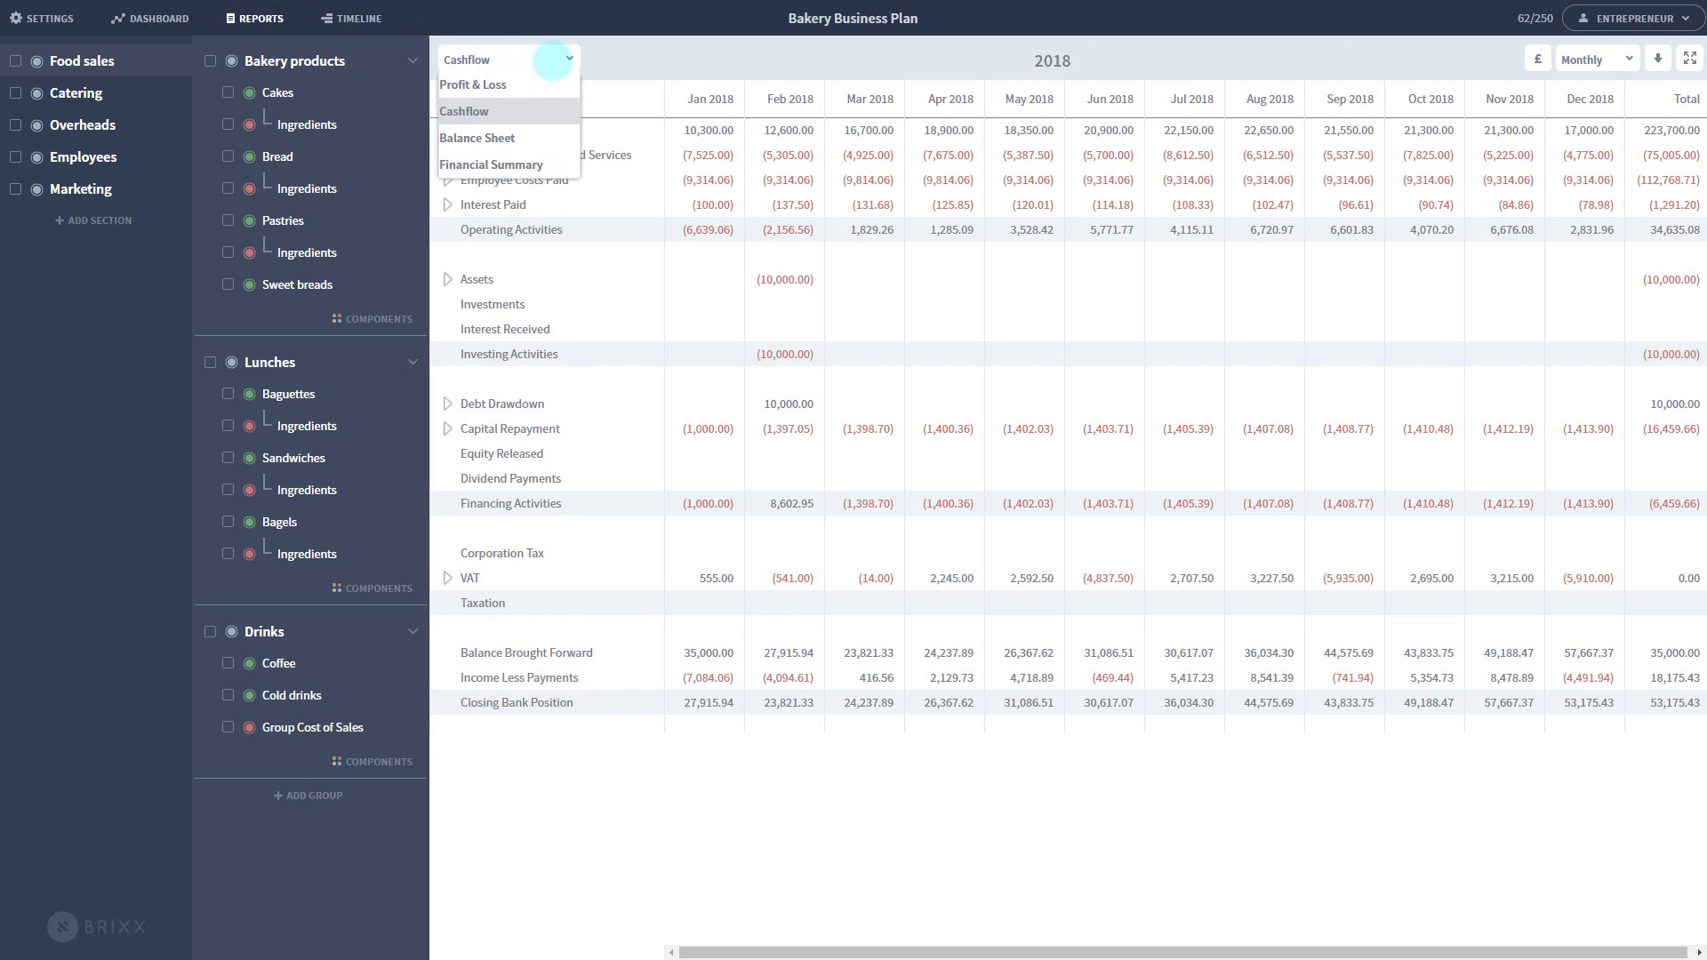
{"action": "left_click", "coordinate": [552, 59]}
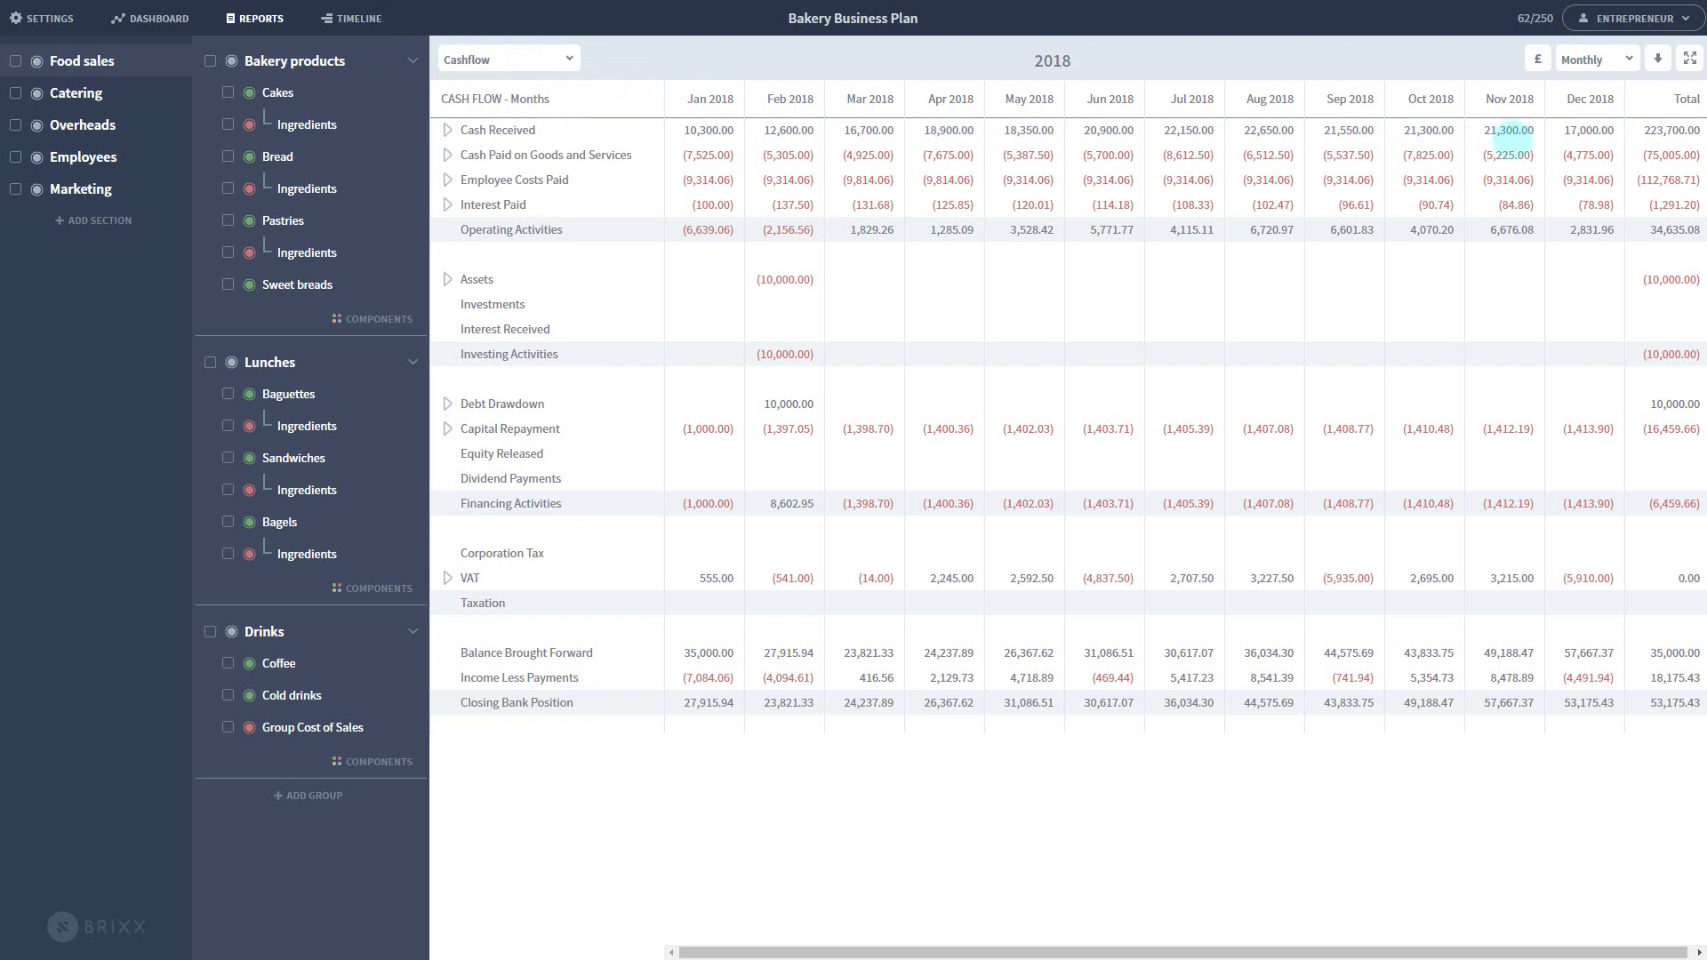
{"action": "left_click", "coordinate": [1625, 60]}
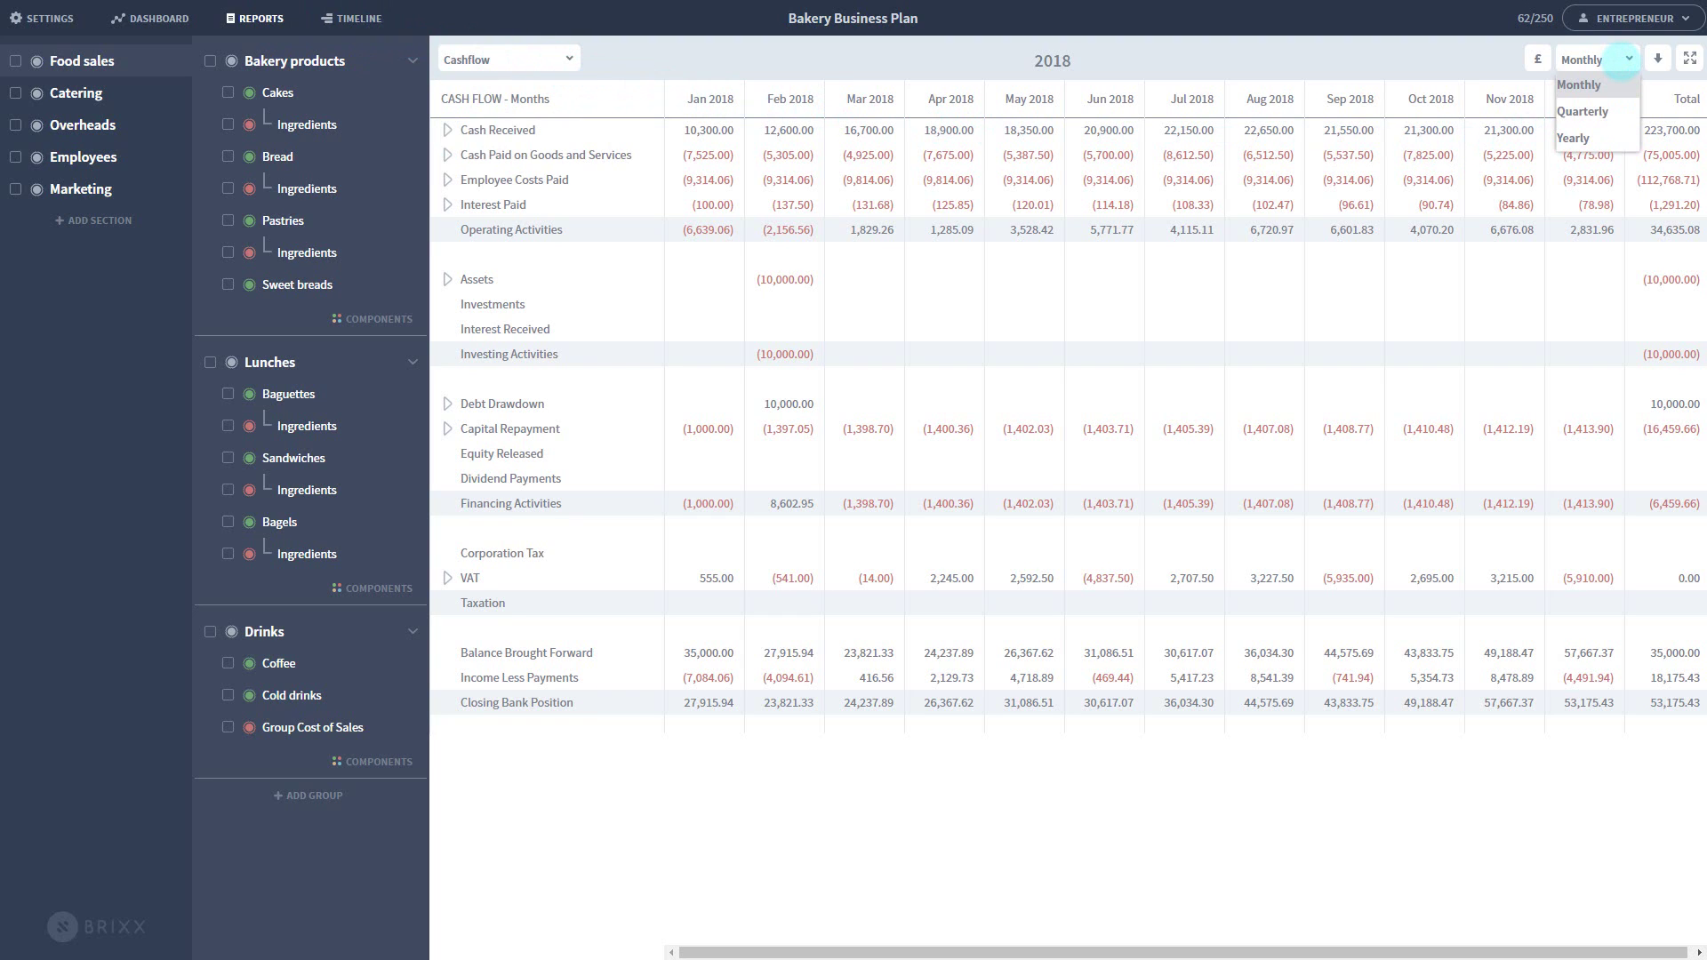
{"action": "left_click", "coordinate": [1619, 108]}
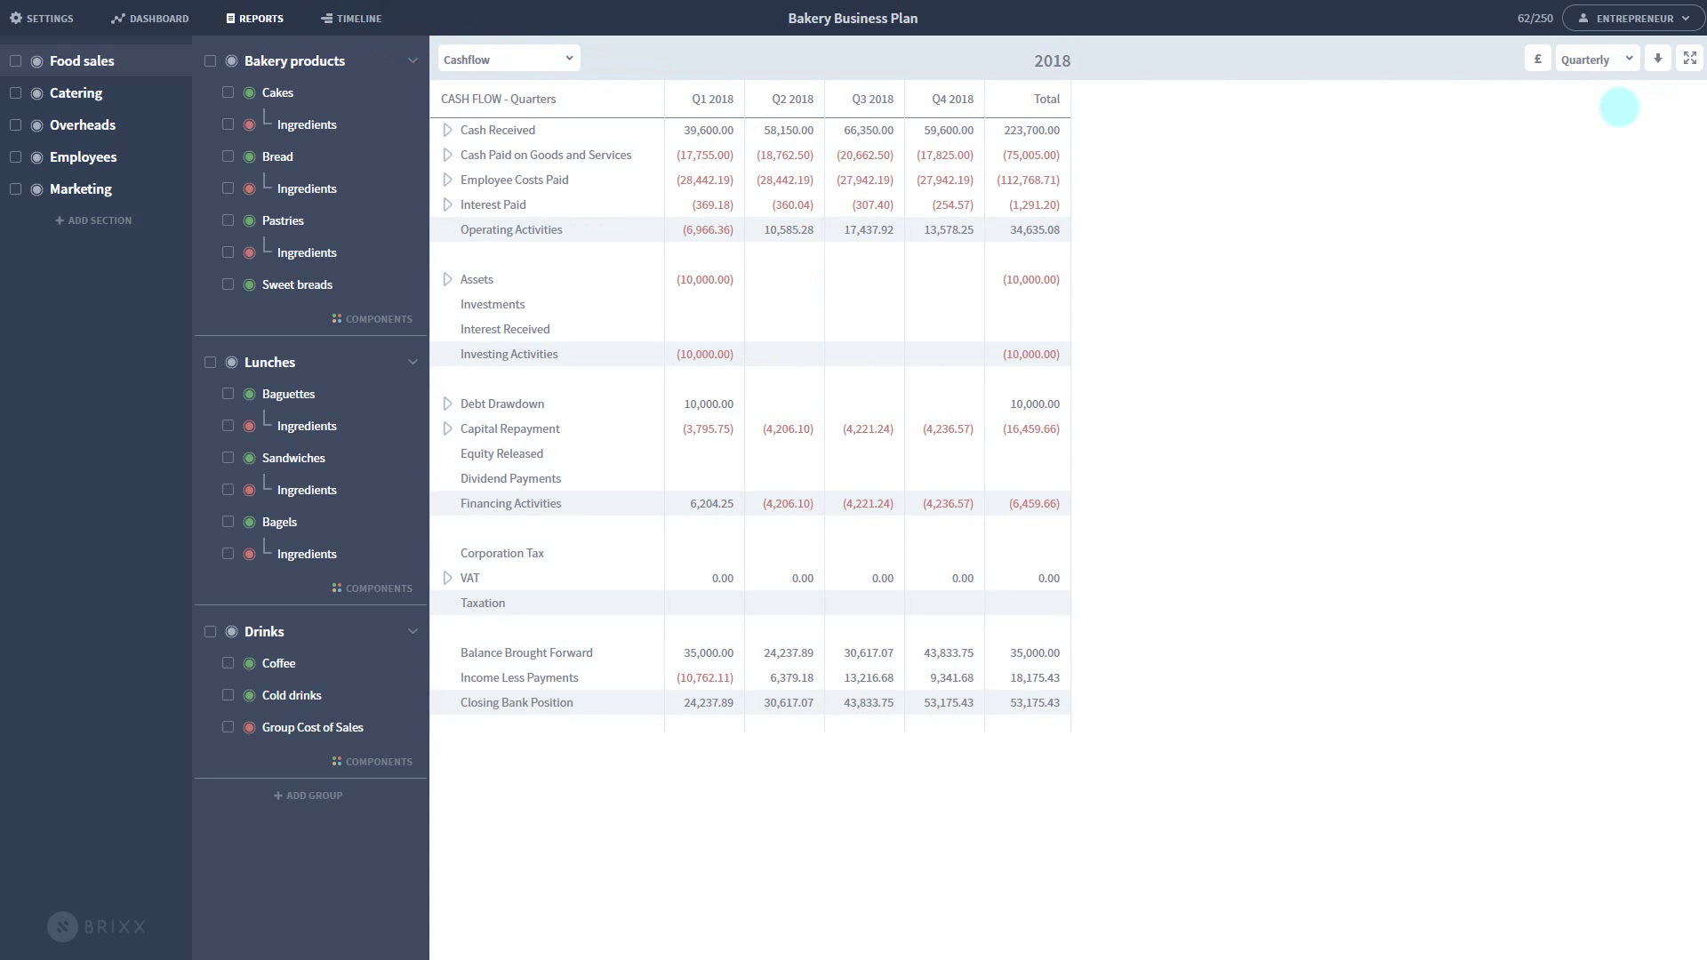
{"action": "left_click", "coordinate": [1657, 60]}
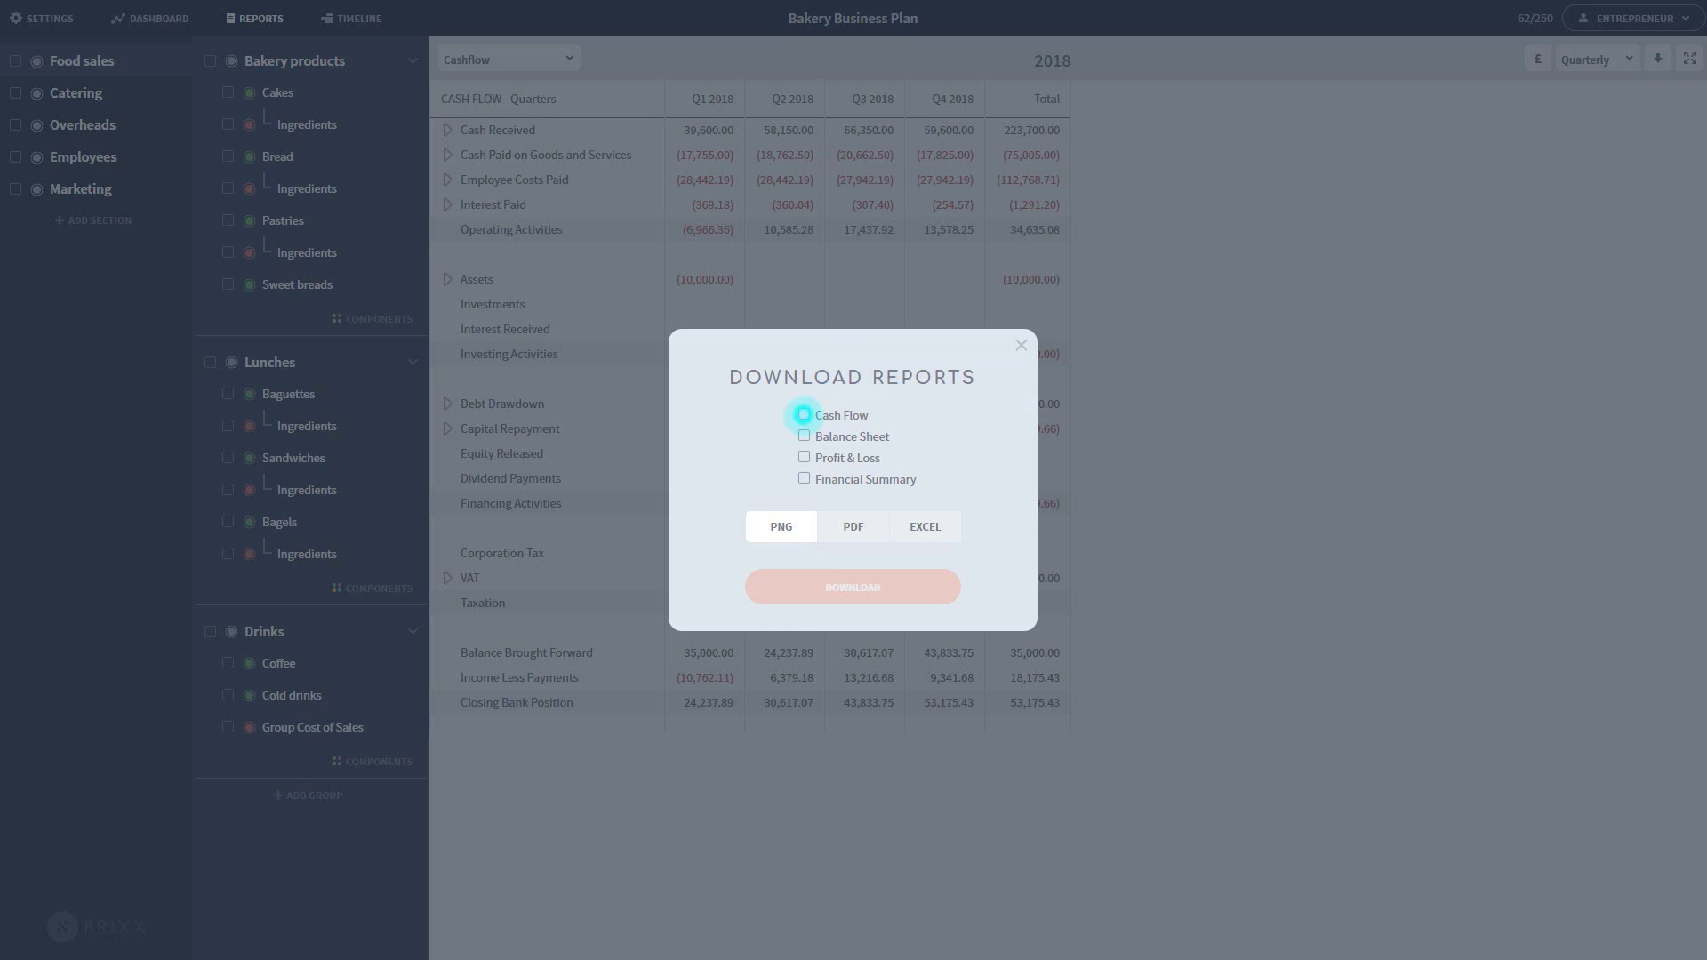
- Download Cash Flow, Balance Sheet, Profit & Loss and Financial Summary reports in Excel format
{"action": "left_click", "coordinate": [803, 414]}
{"action": "left_click", "coordinate": [804, 435]}
{"action": "left_click", "coordinate": [804, 457]}
{"action": "left_click", "coordinate": [804, 478]}
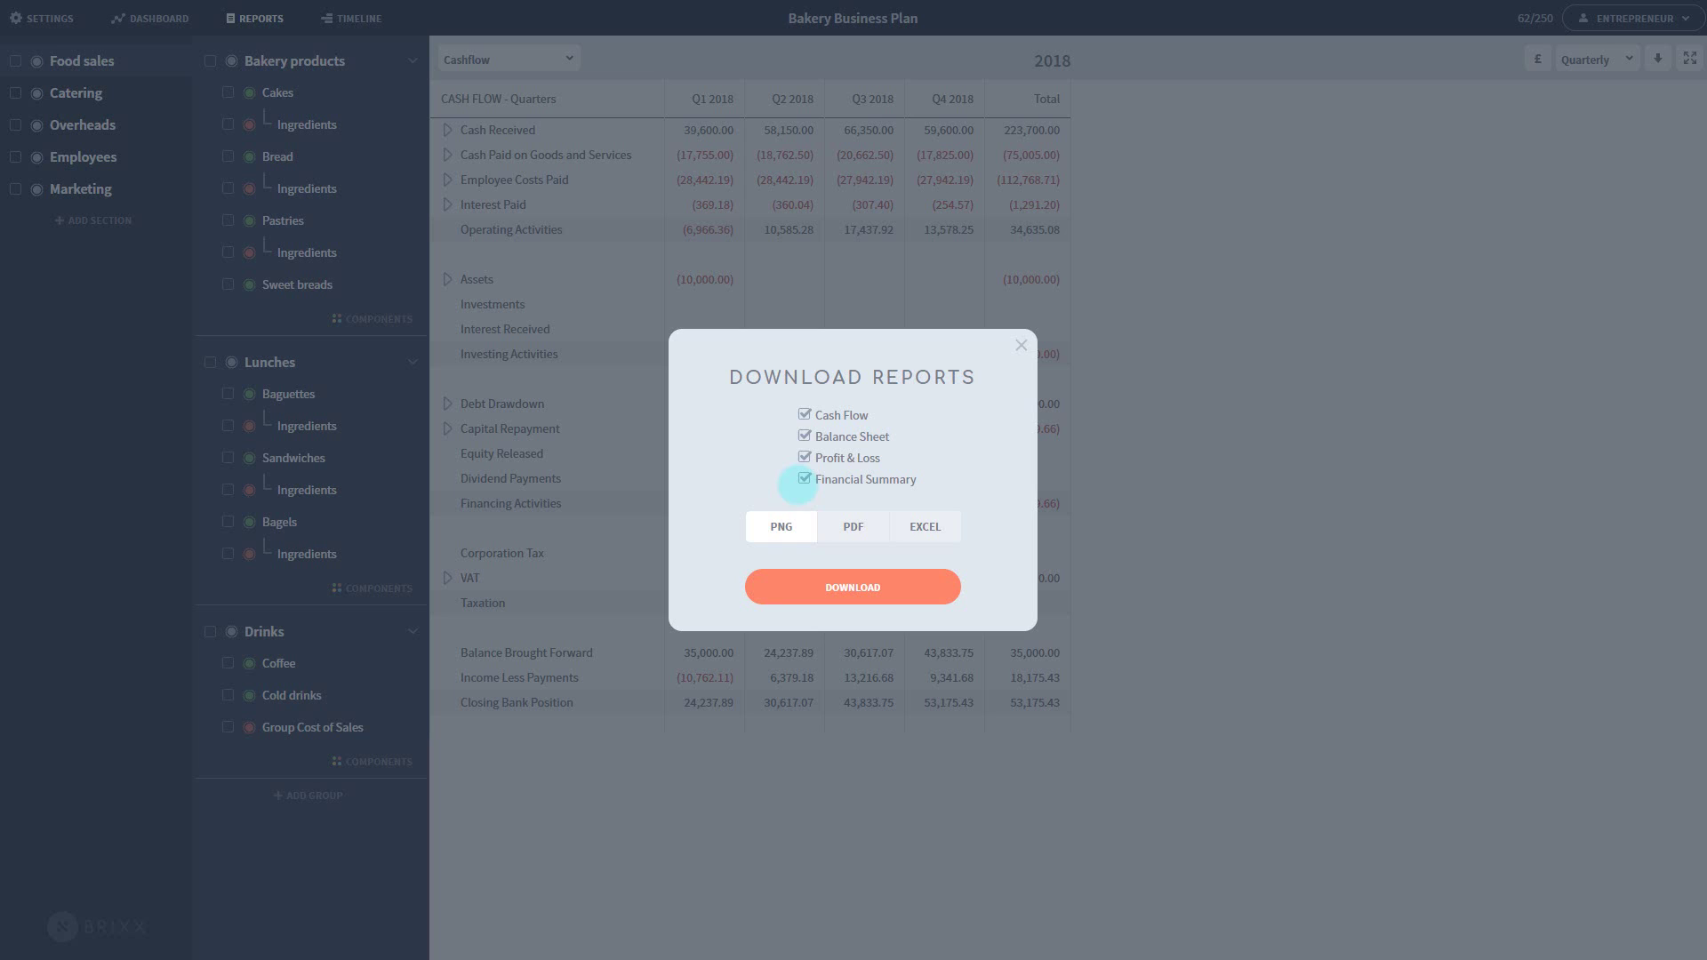
{"action": "left_click", "coordinate": [858, 524]}
{"action": "left_click", "coordinate": [924, 527]}
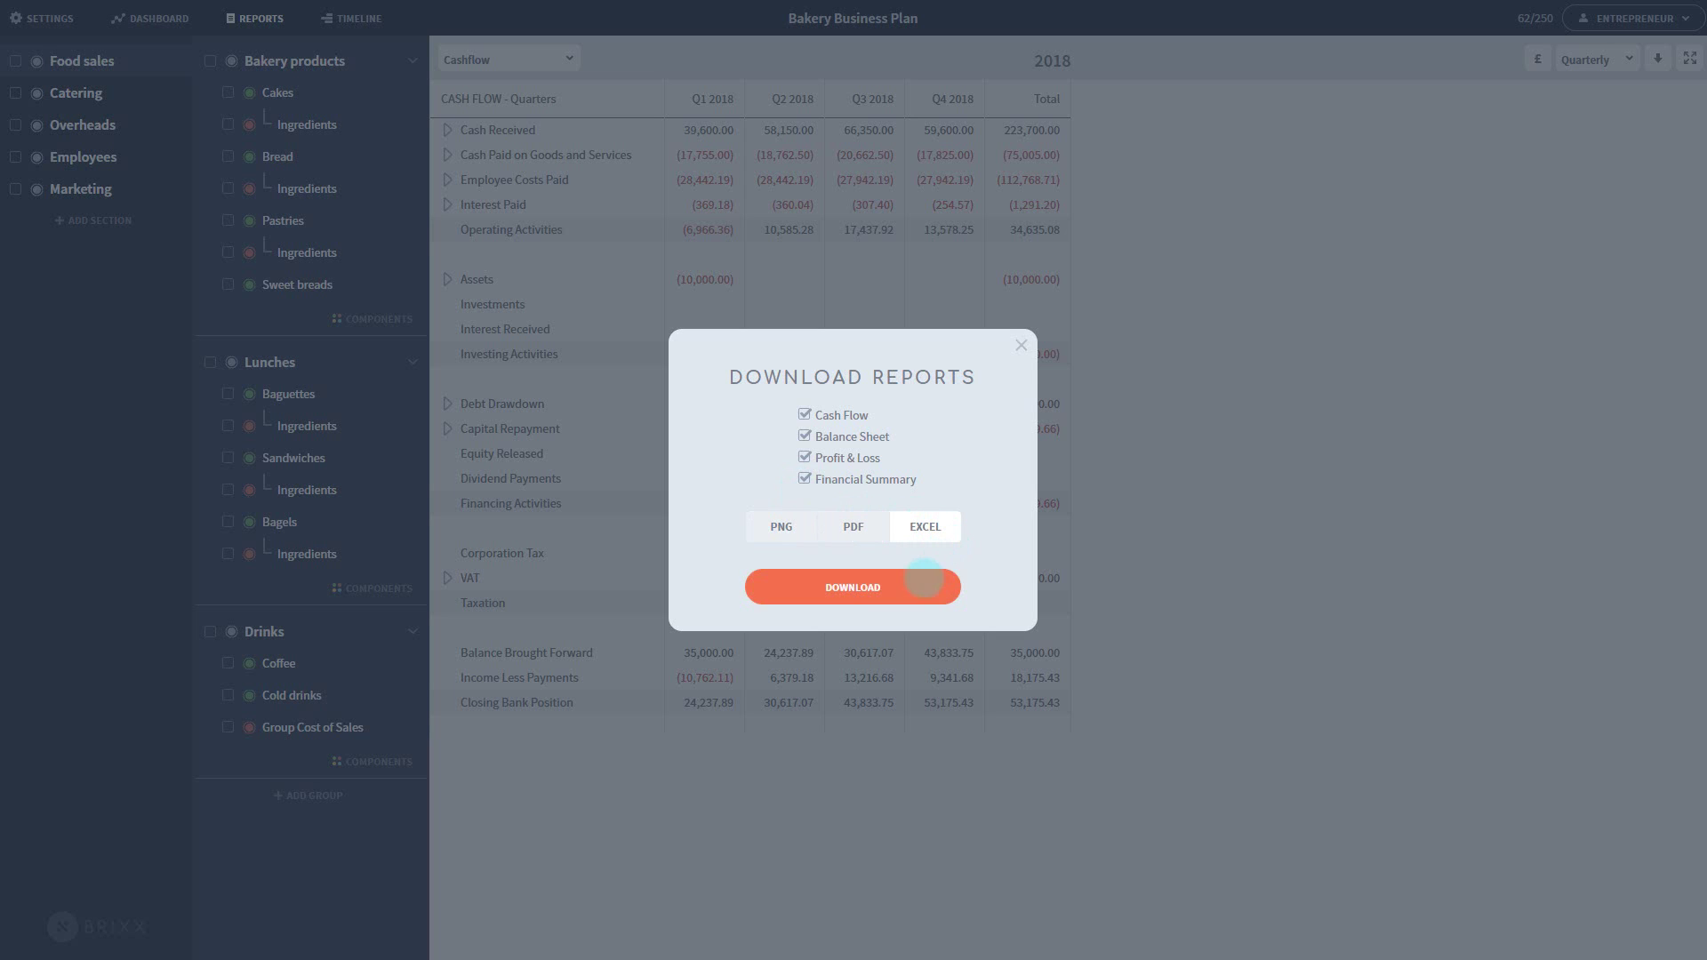
{"action": "left_click", "coordinate": [924, 579]}
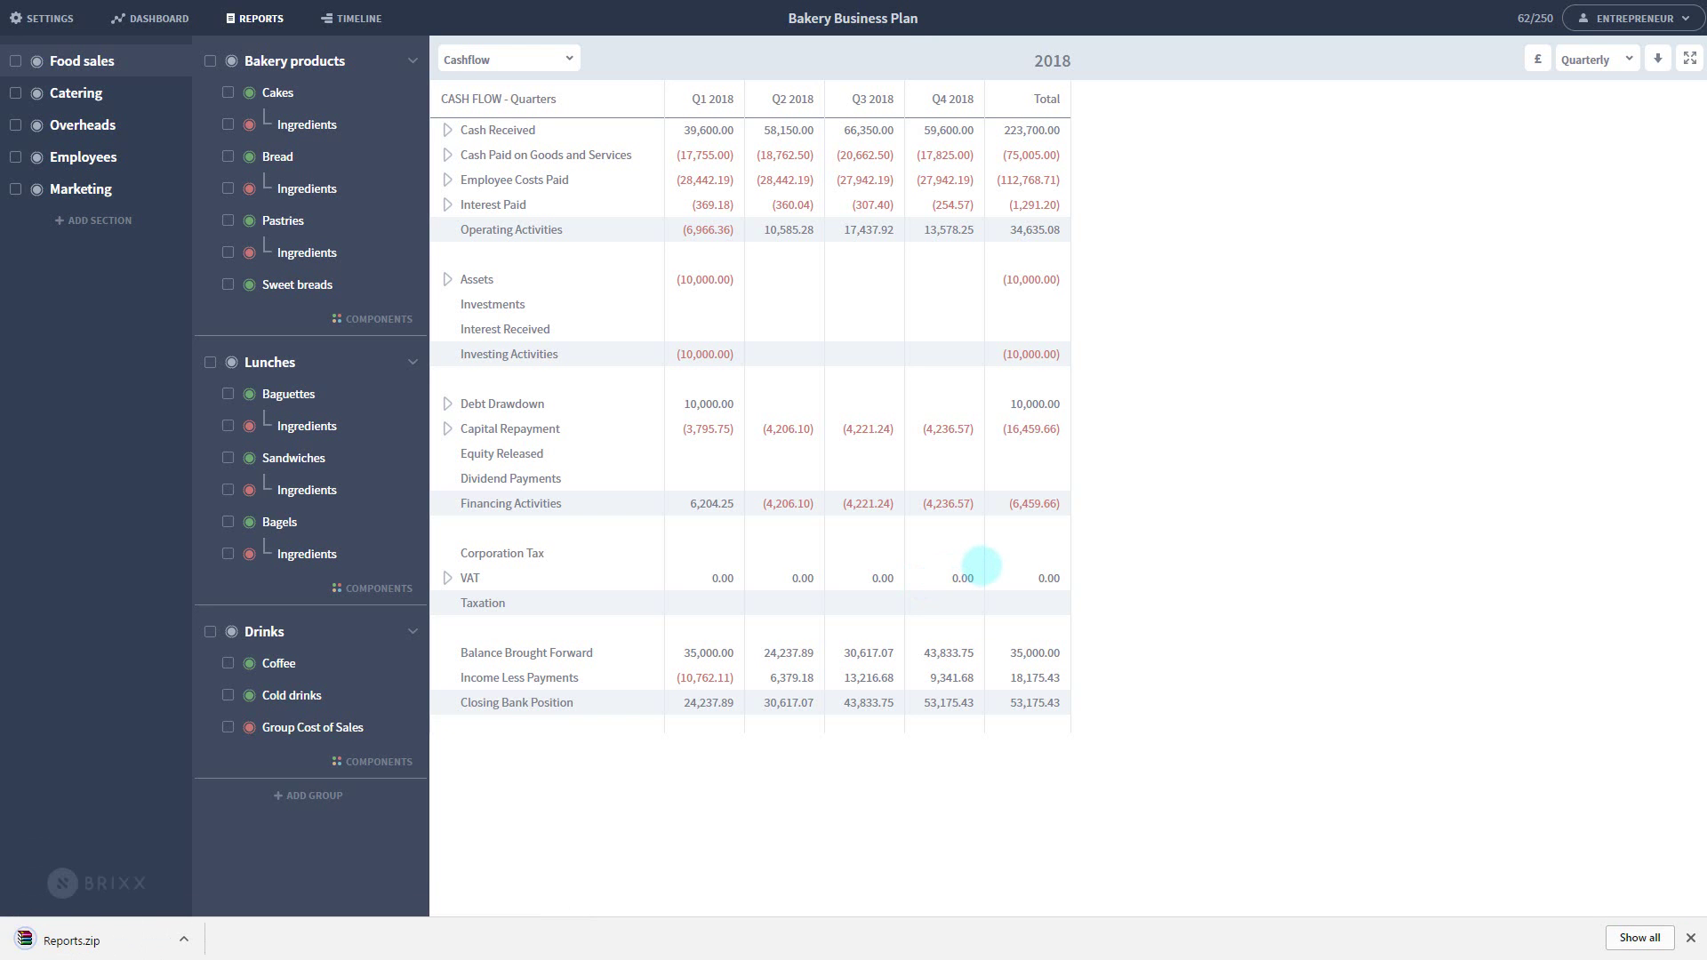
{"action": "left_click", "coordinate": [1689, 938]}
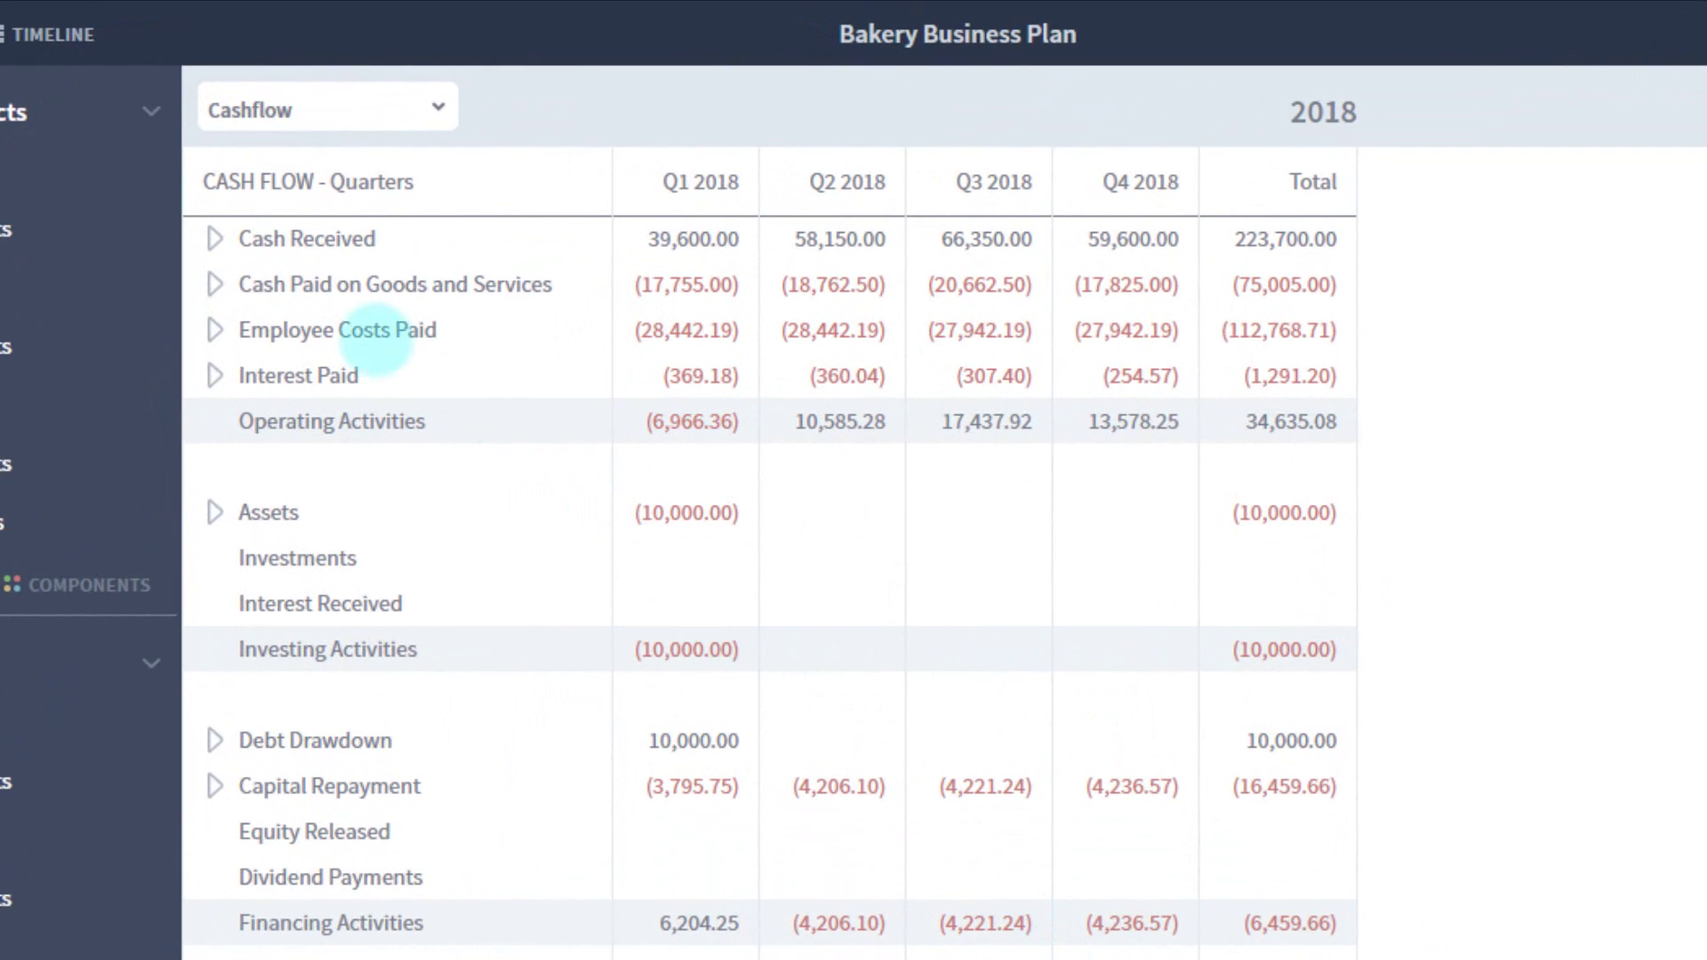
- Expand Cash Received, Food sales, Bakery products, Lunches and Drinks, then switch reporting to Monthly
{"action": "left_click", "coordinate": [215, 238]}
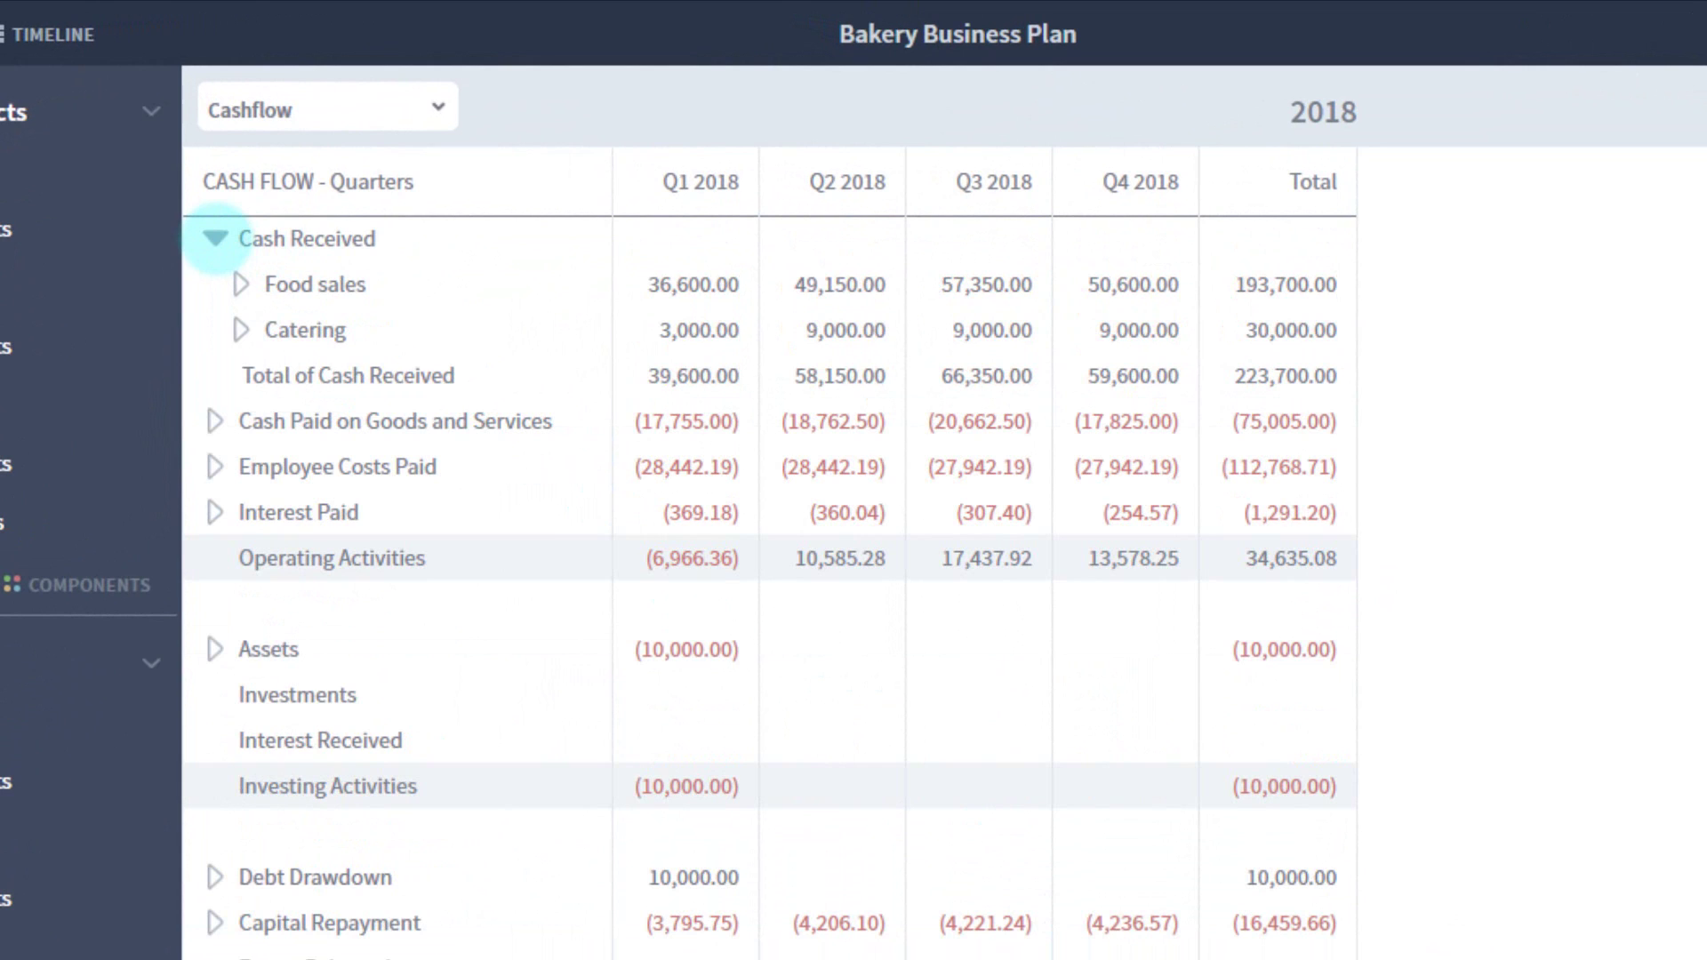
{"action": "left_click", "coordinate": [238, 283]}
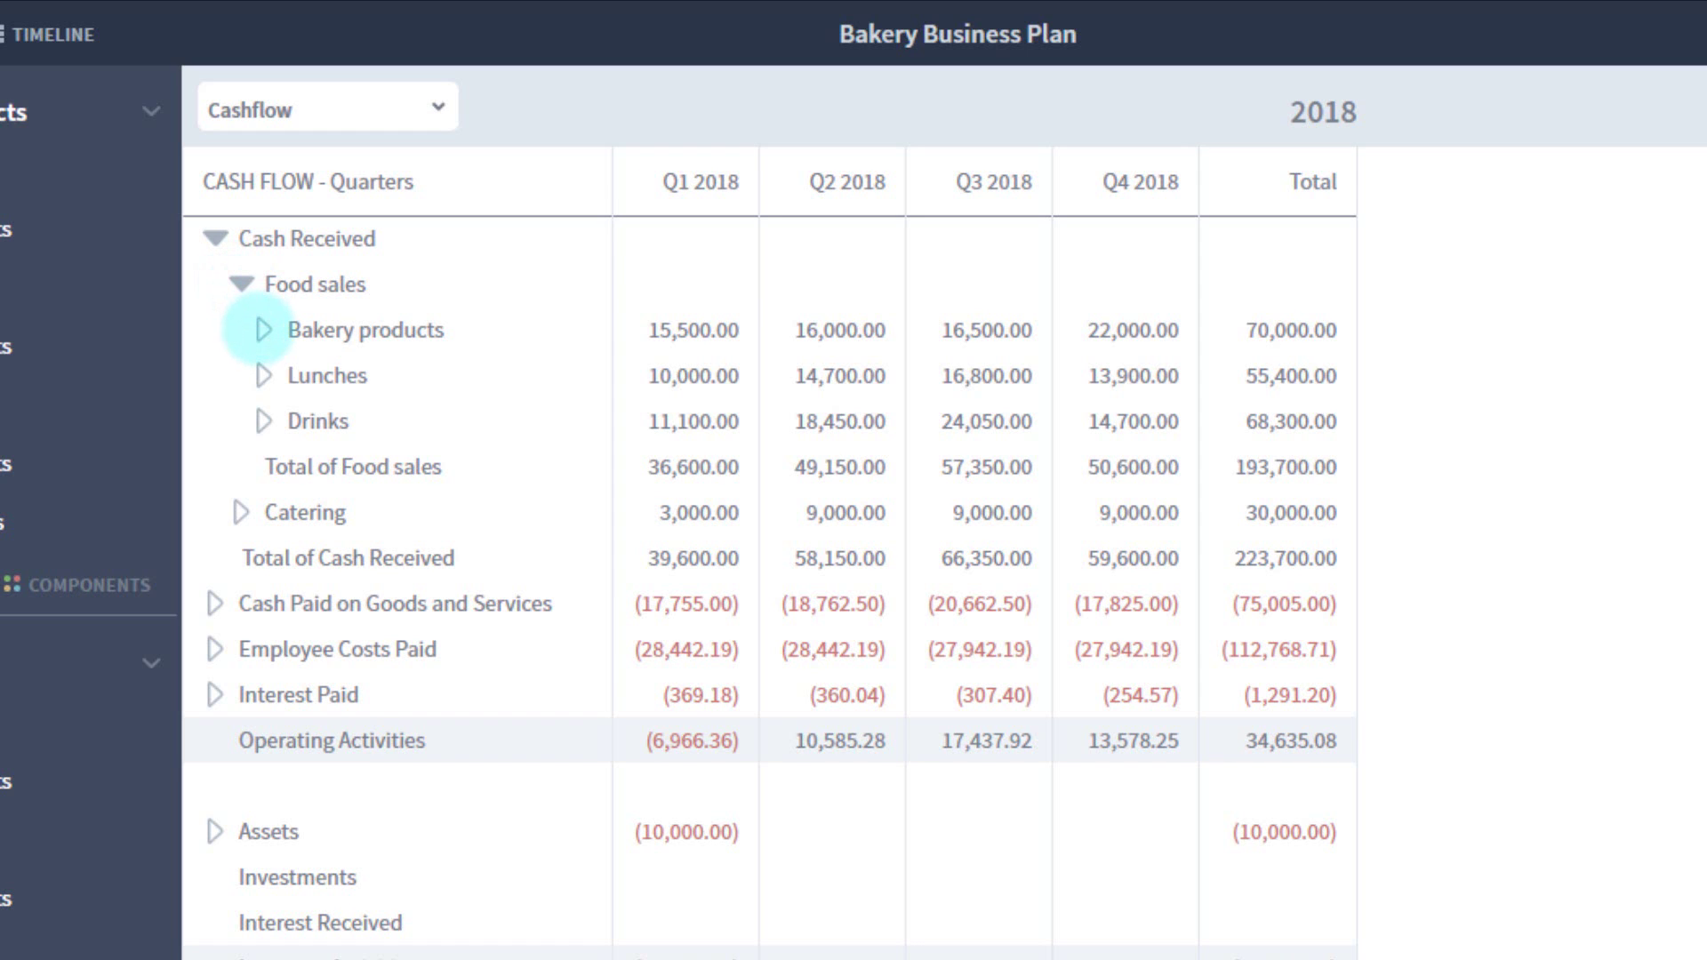
{"action": "left_click", "coordinate": [264, 330]}
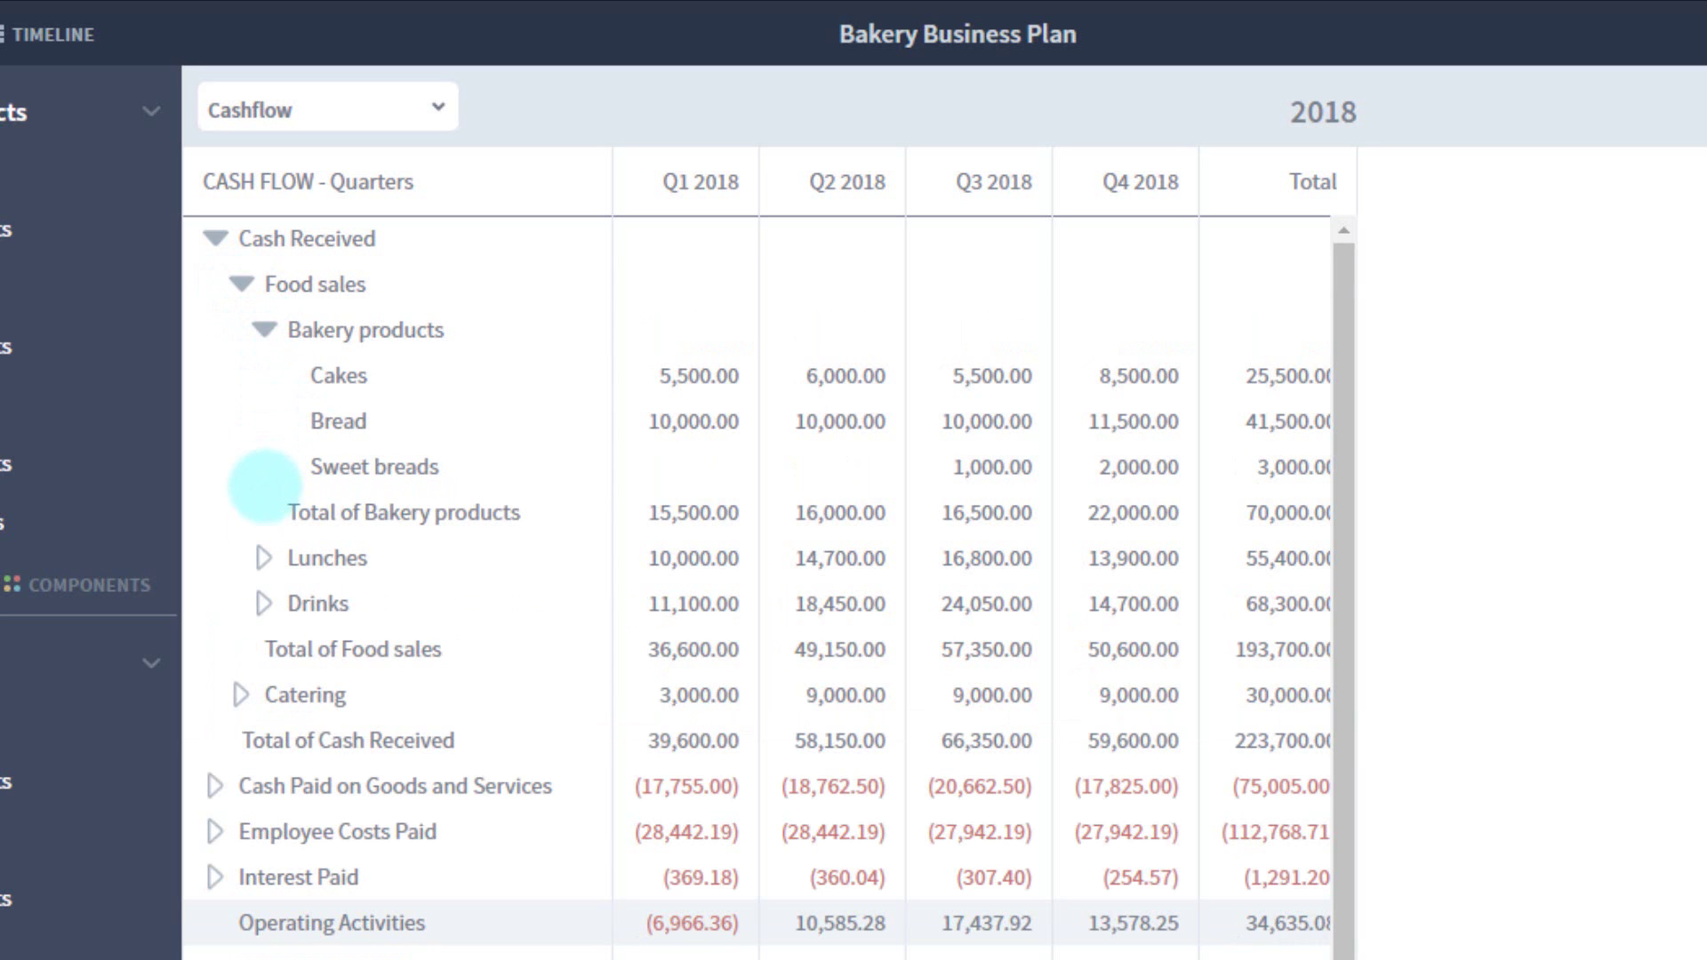
{"action": "left_click", "coordinate": [263, 558]}
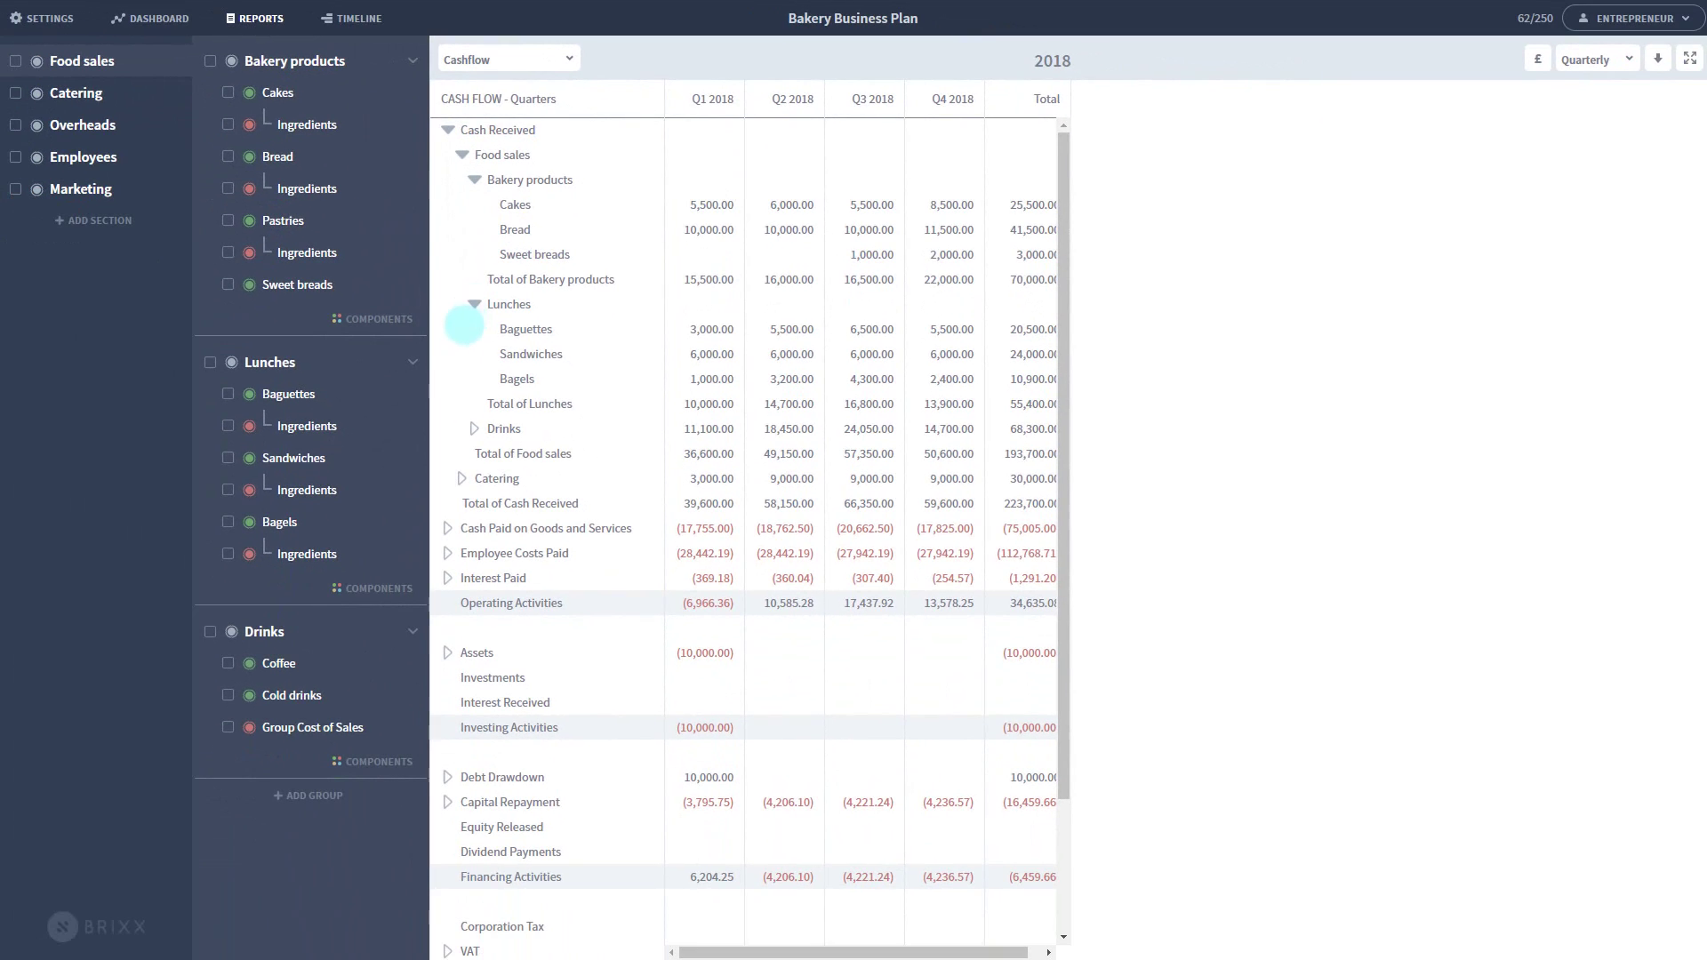
{"action": "left_click", "coordinate": [474, 429]}
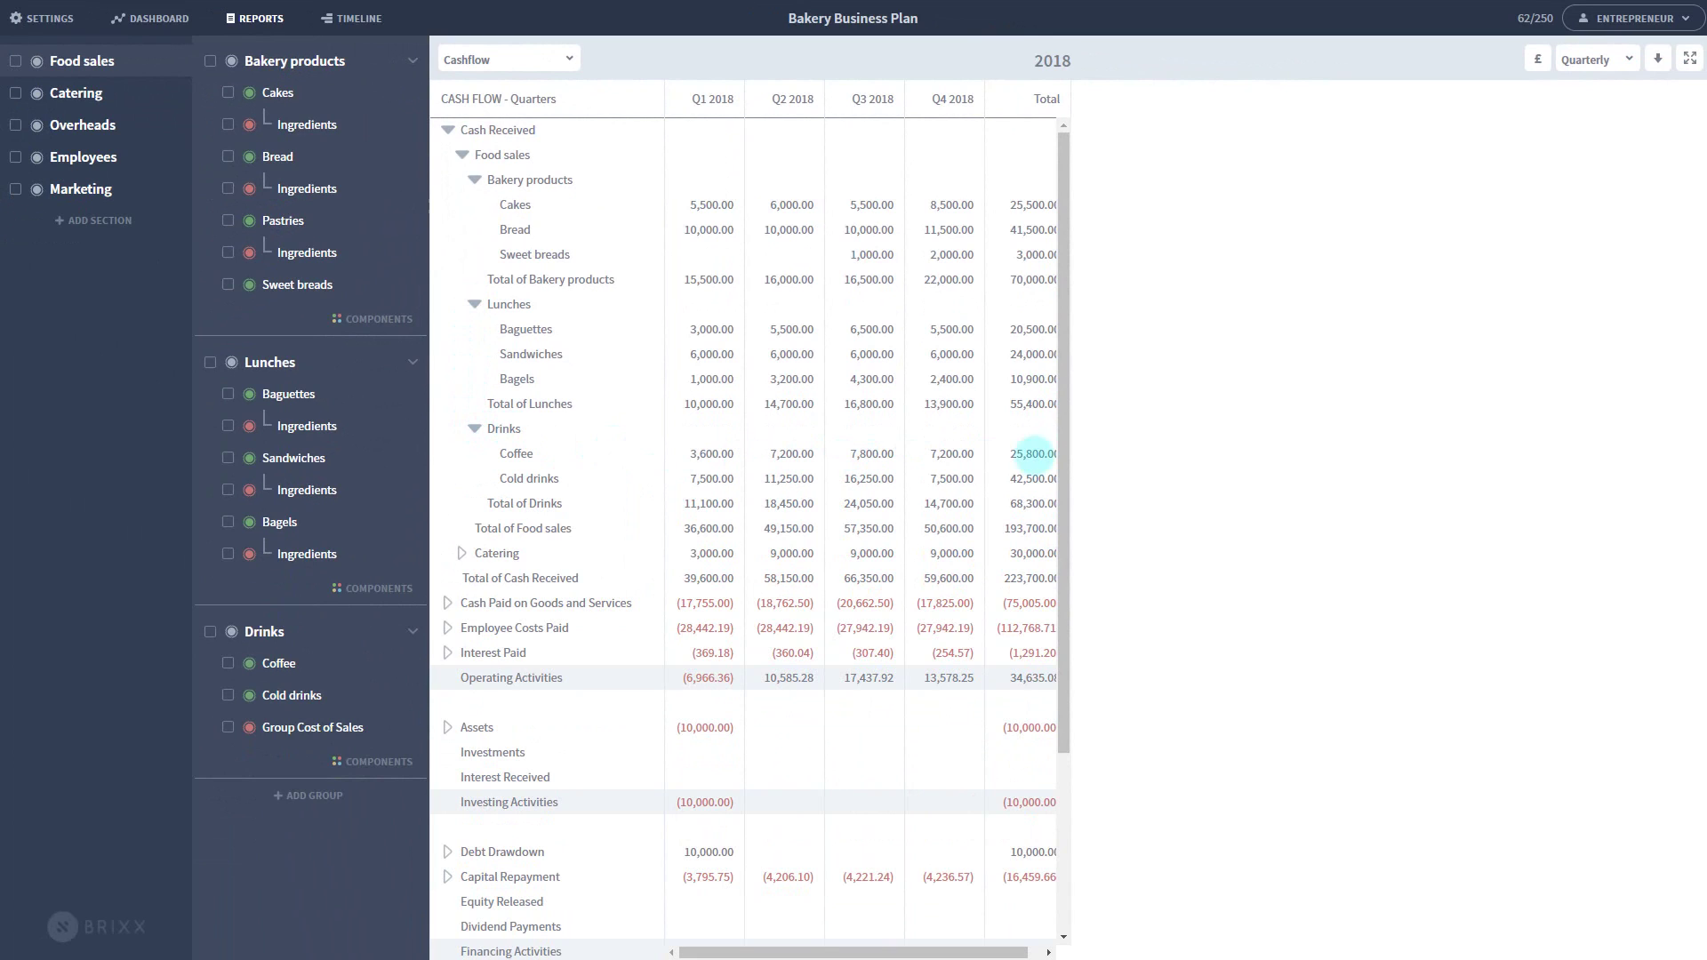
{"action": "left_click", "coordinate": [1584, 58]}
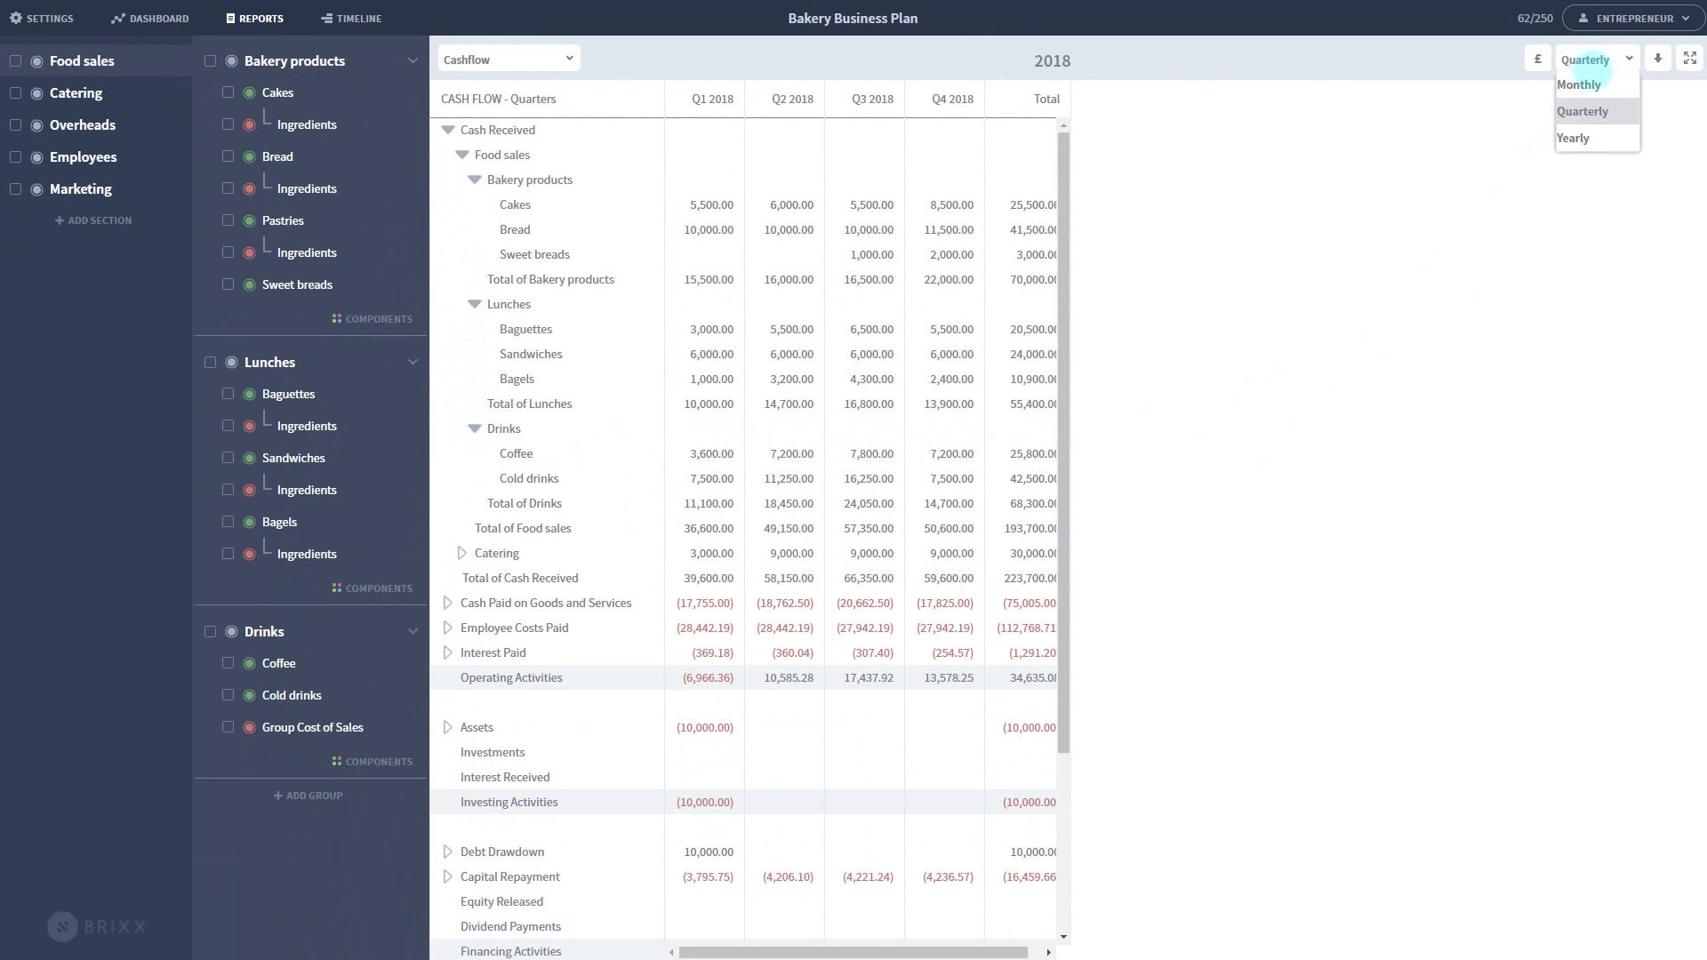
{"action": "left_click", "coordinate": [1591, 84]}
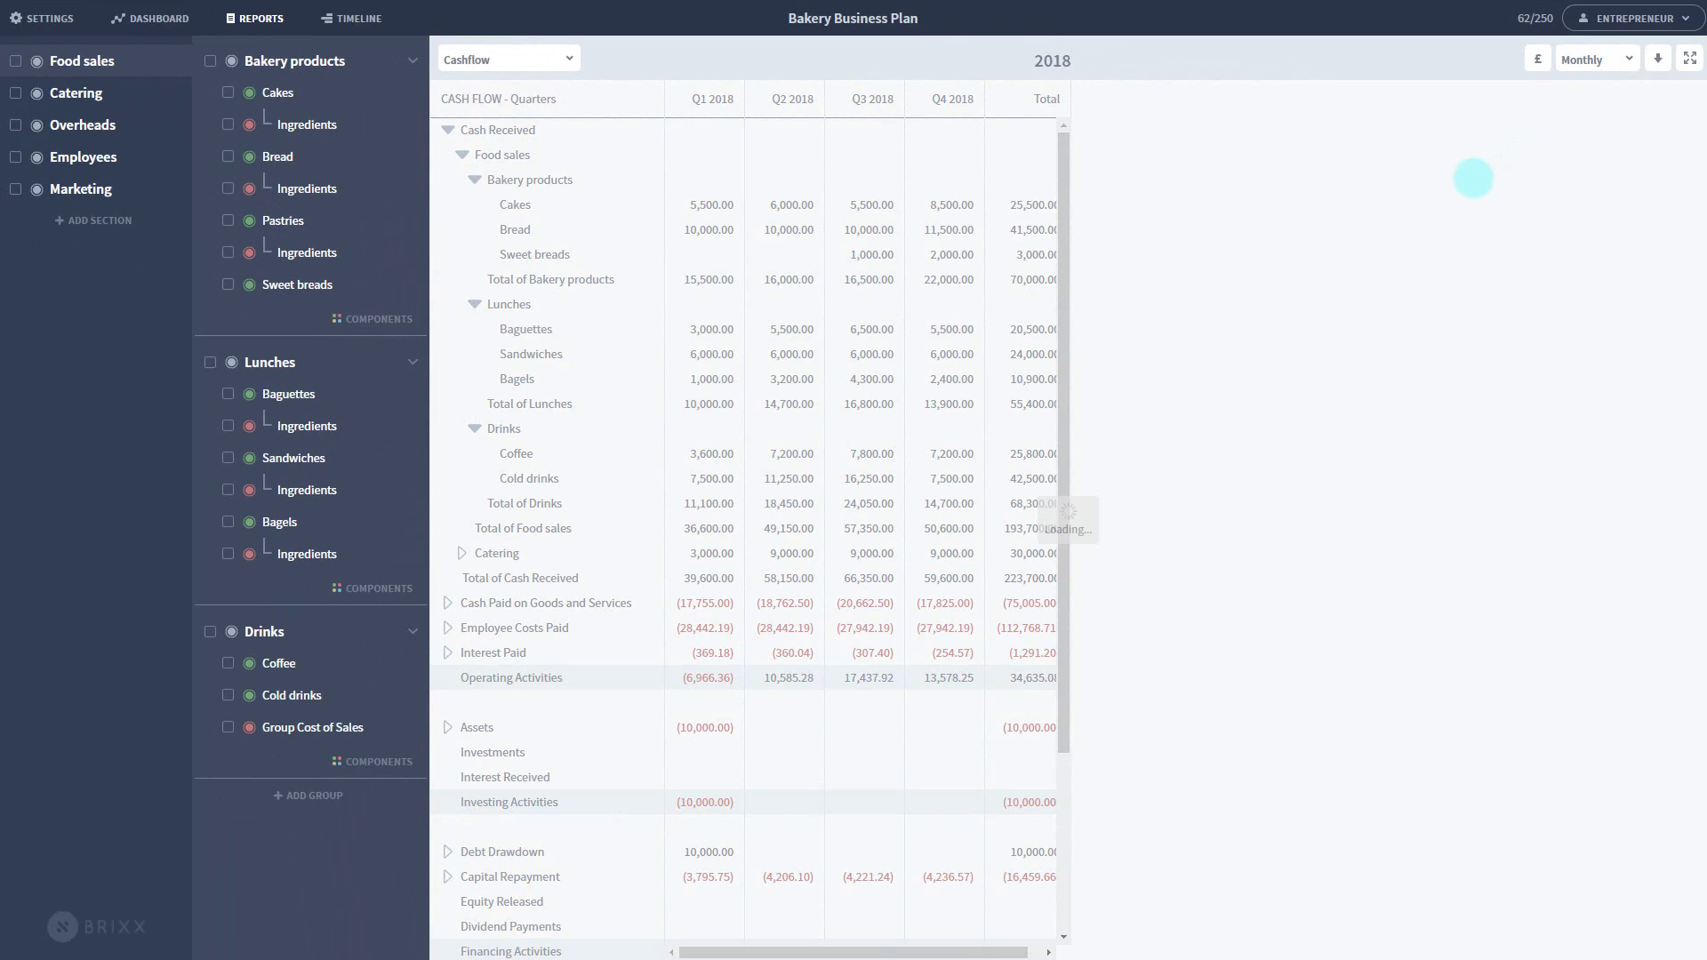